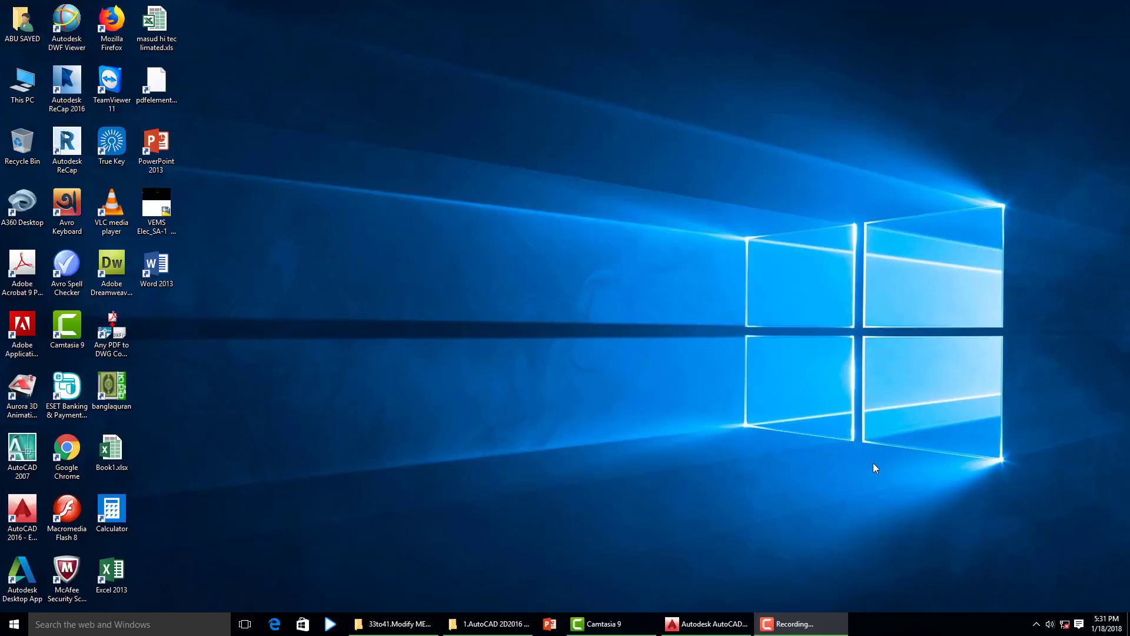
Restore the AutoCAD window showing 'Tutorial for youtube.dwg' from the taskbar.
{"action": "left_click", "coordinate": [712, 628]}
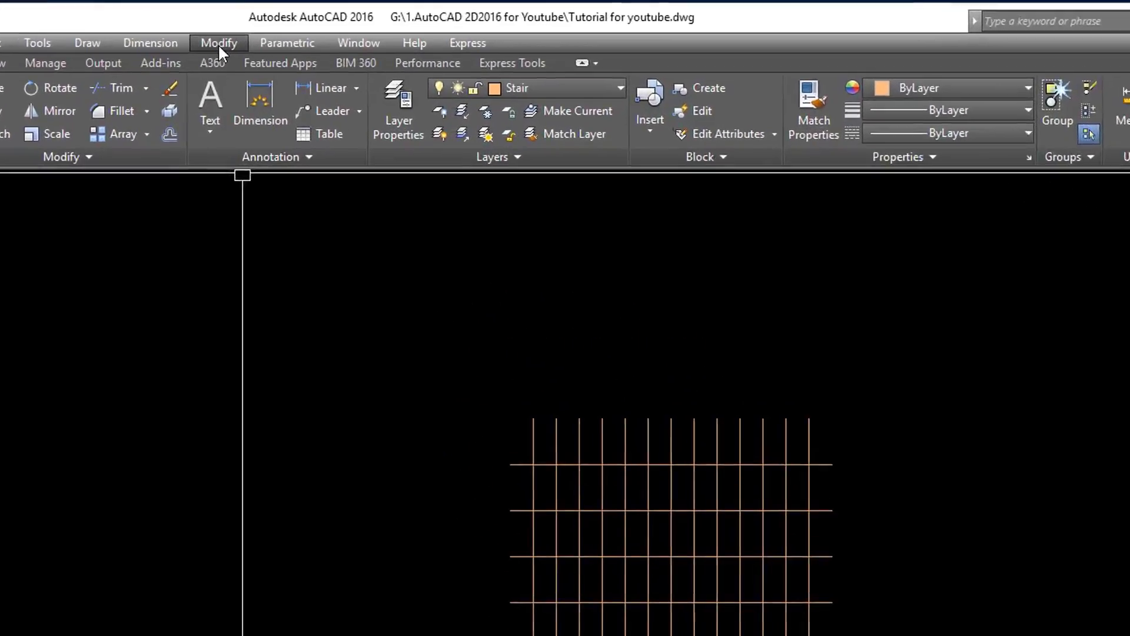
{"action": "left_click", "coordinate": [305, 27]}
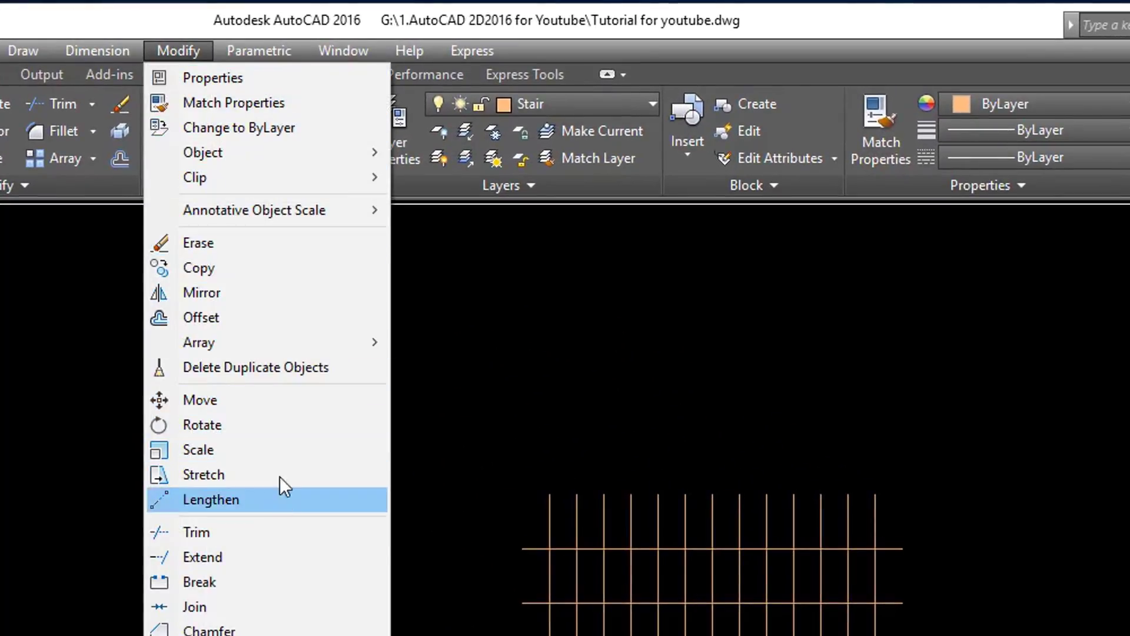
{"action": "mouse_move", "coordinate": [199, 342]}
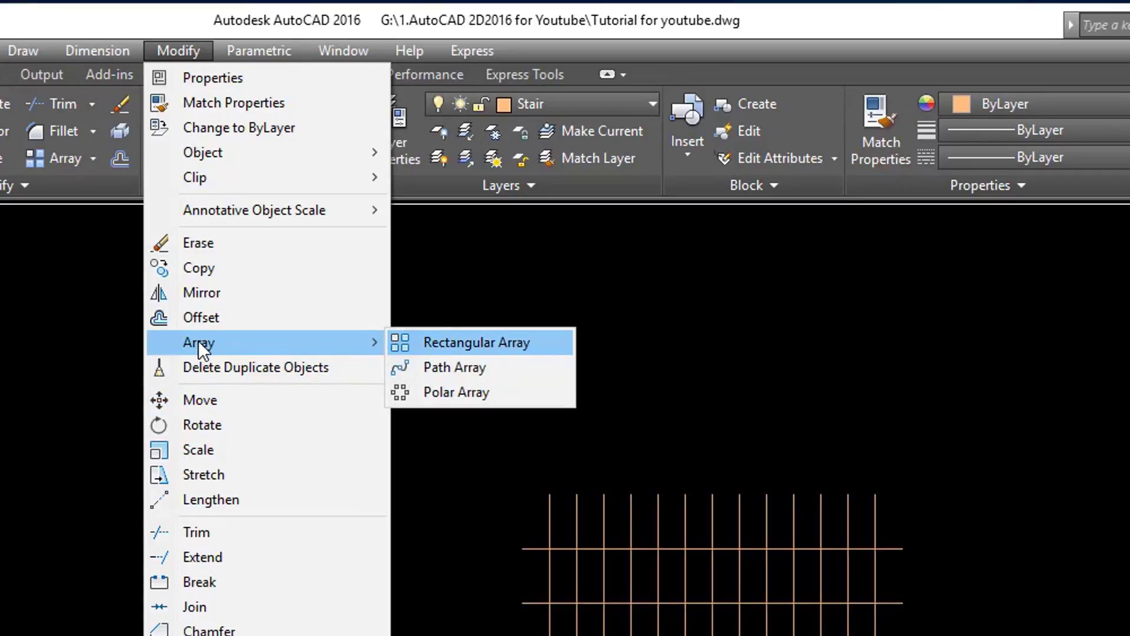
{"action": "left_click", "coordinate": [447, 342]}
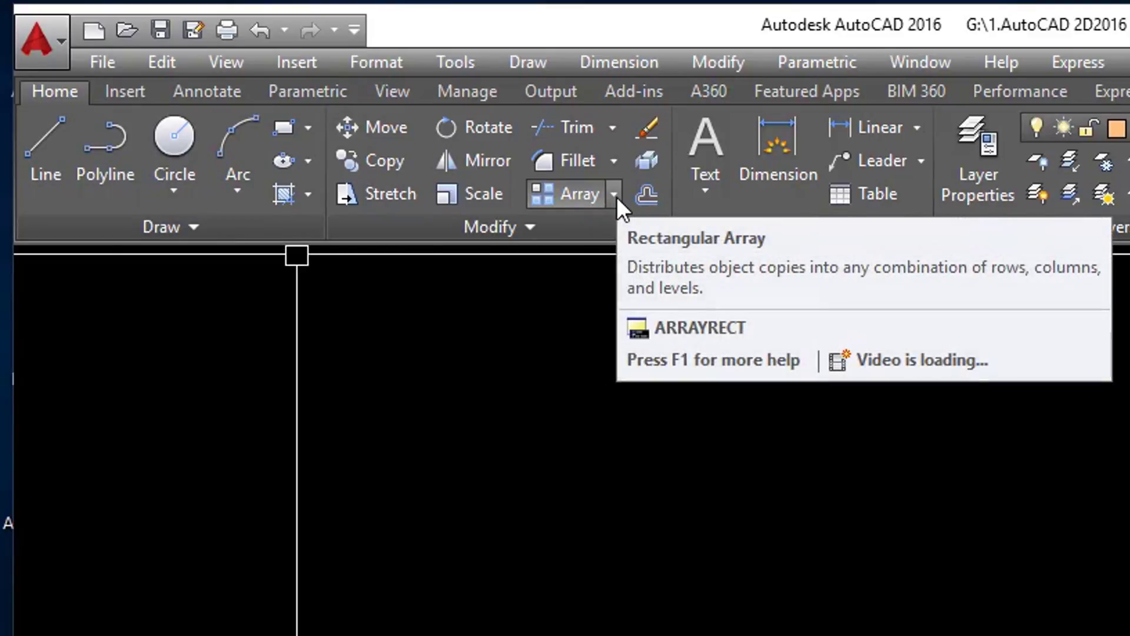
{"action": "left_click", "coordinate": [616, 197]}
{"action": "left_click", "coordinate": [618, 246]}
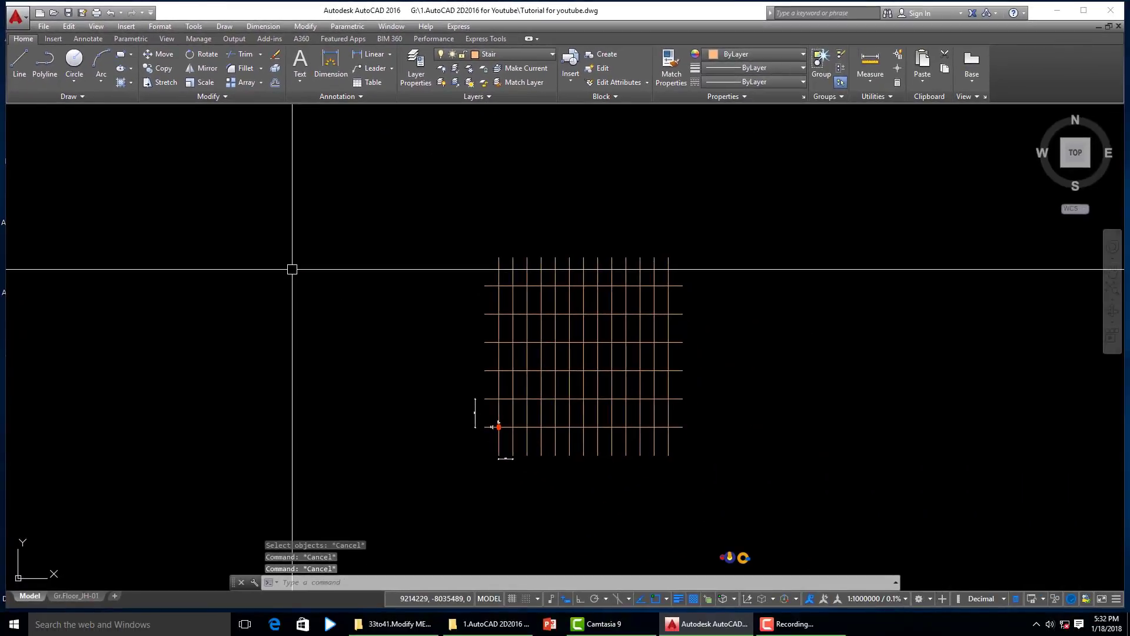
Start ARRAY and window-select the 300×450 column at the grid's lower-left intersection.
{"action": "type", "text": "AR"}
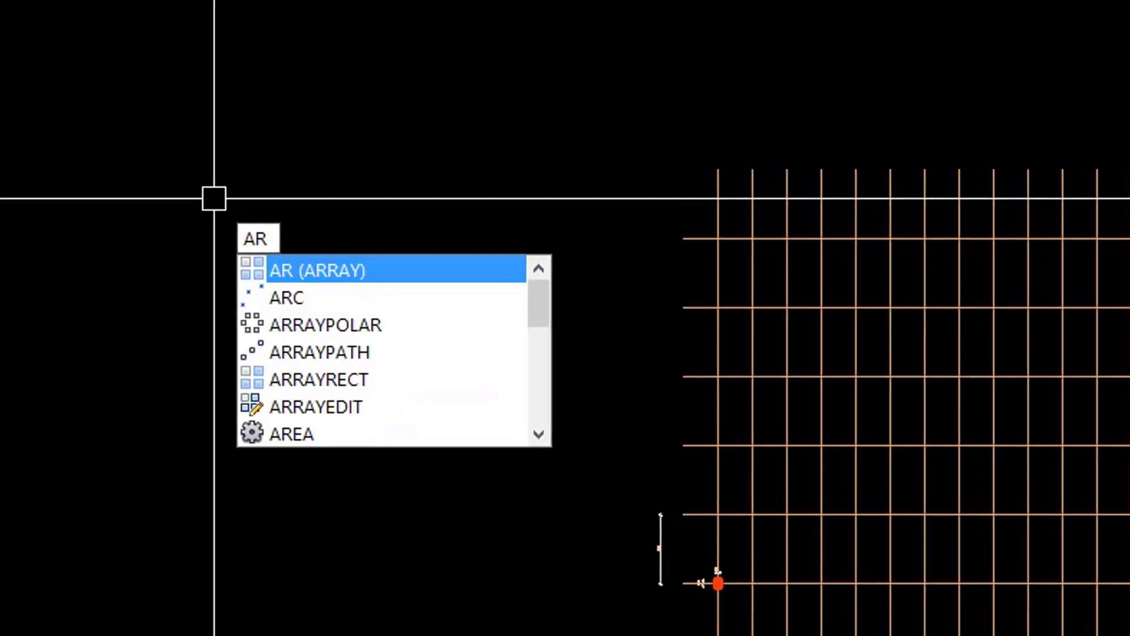
{"action": "key", "text": "Return"}
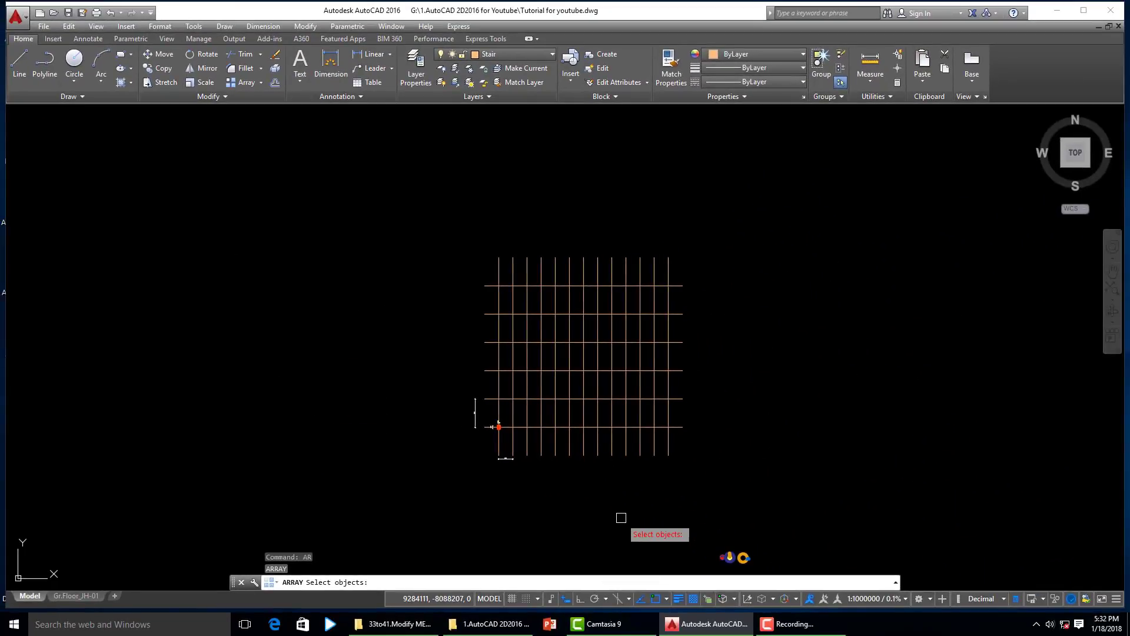
{"action": "scroll", "coordinate": [494, 435], "scroll_direction": "up", "scroll_amount": 8}
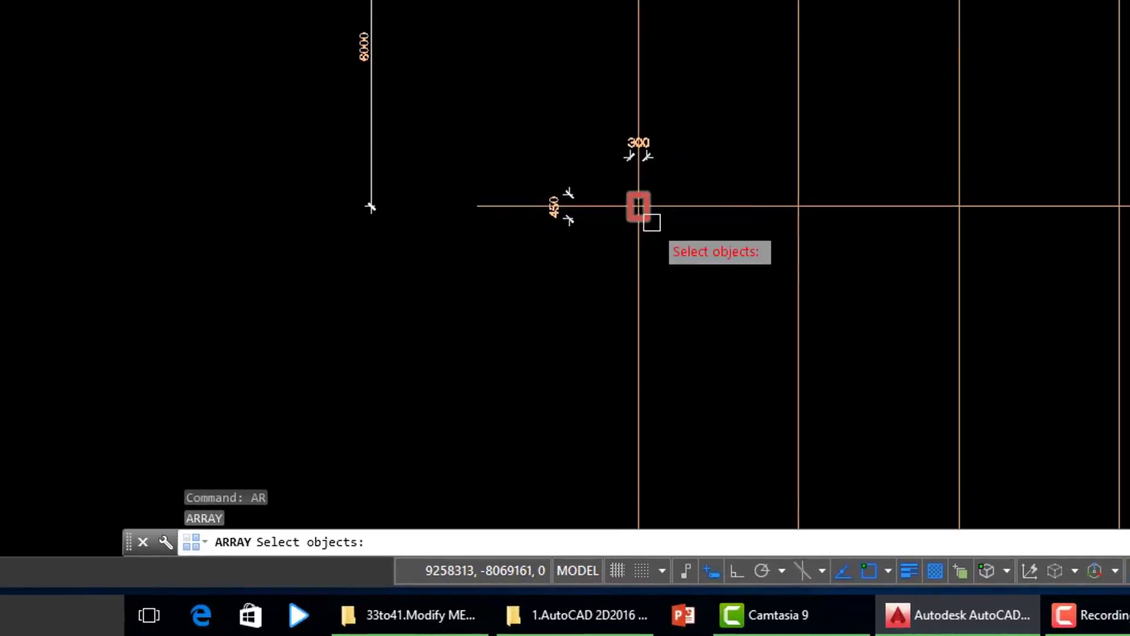
{"action": "middle_click_drag", "start_coordinate": [651, 273], "coordinate": [517, 221]}
{"action": "scroll", "coordinate": [517, 221], "scroll_direction": "up", "scroll_amount": 3}
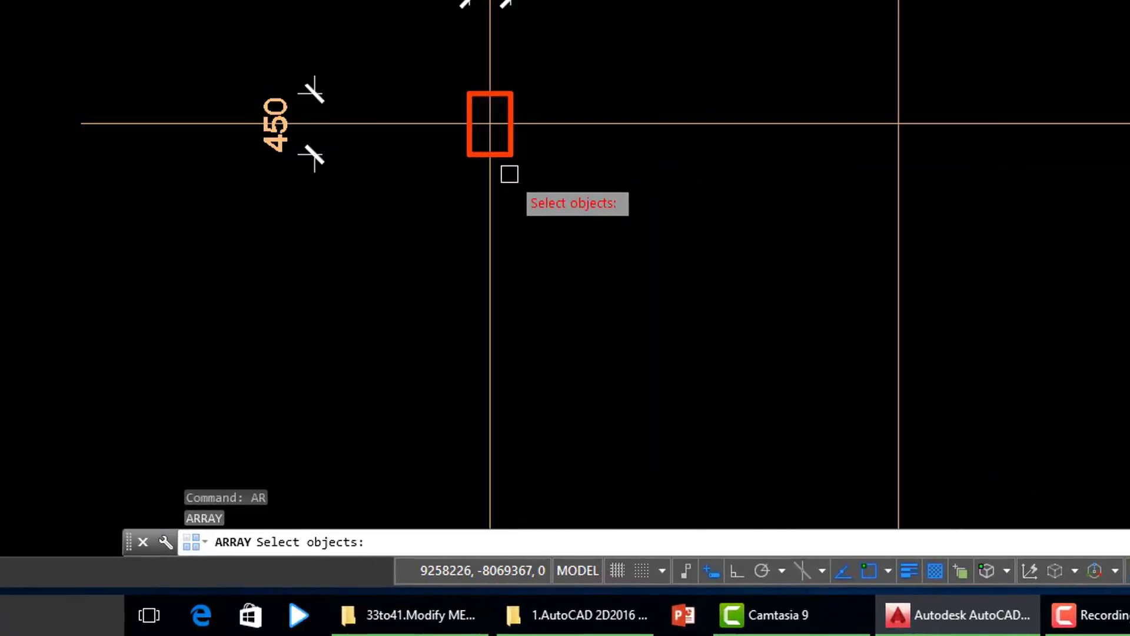
{"action": "scroll", "coordinate": [366, 121], "scroll_direction": "down", "scroll_amount": 5}
{"action": "scroll", "coordinate": [358, 117], "scroll_direction": "up", "scroll_amount": 5}
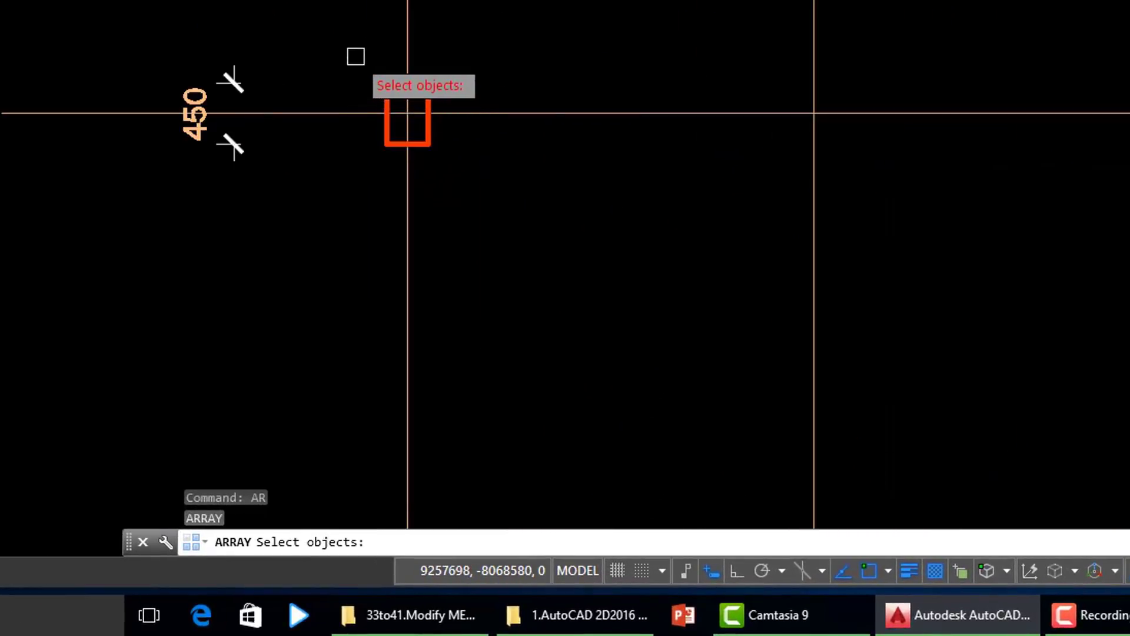
{"action": "left_click", "coordinate": [348, 51]}
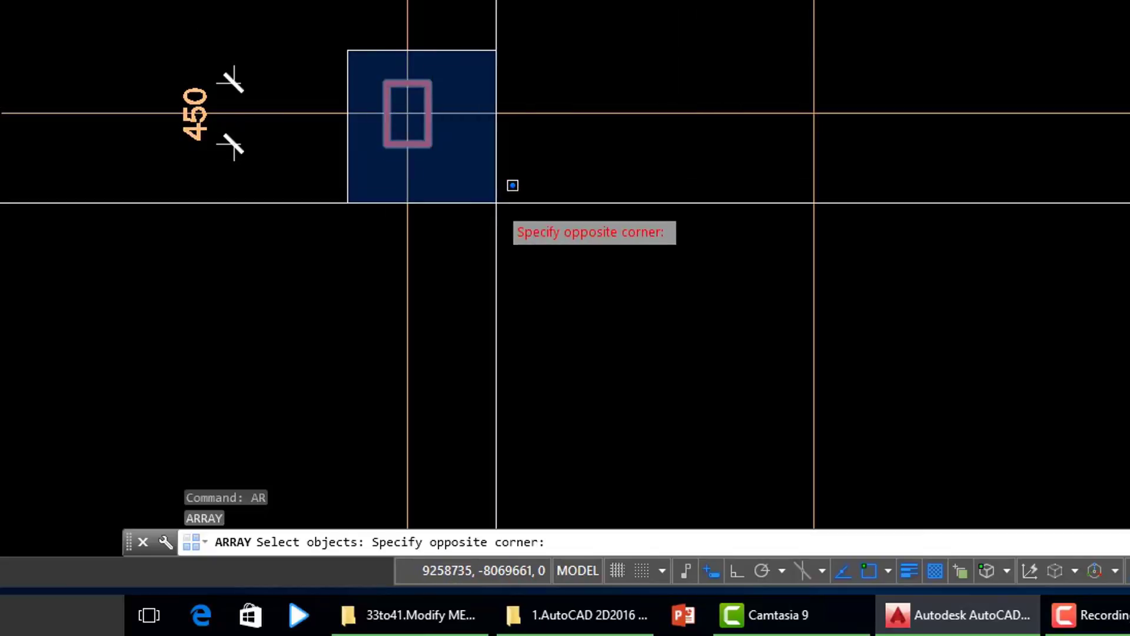
{"action": "left_click", "coordinate": [496, 203]}
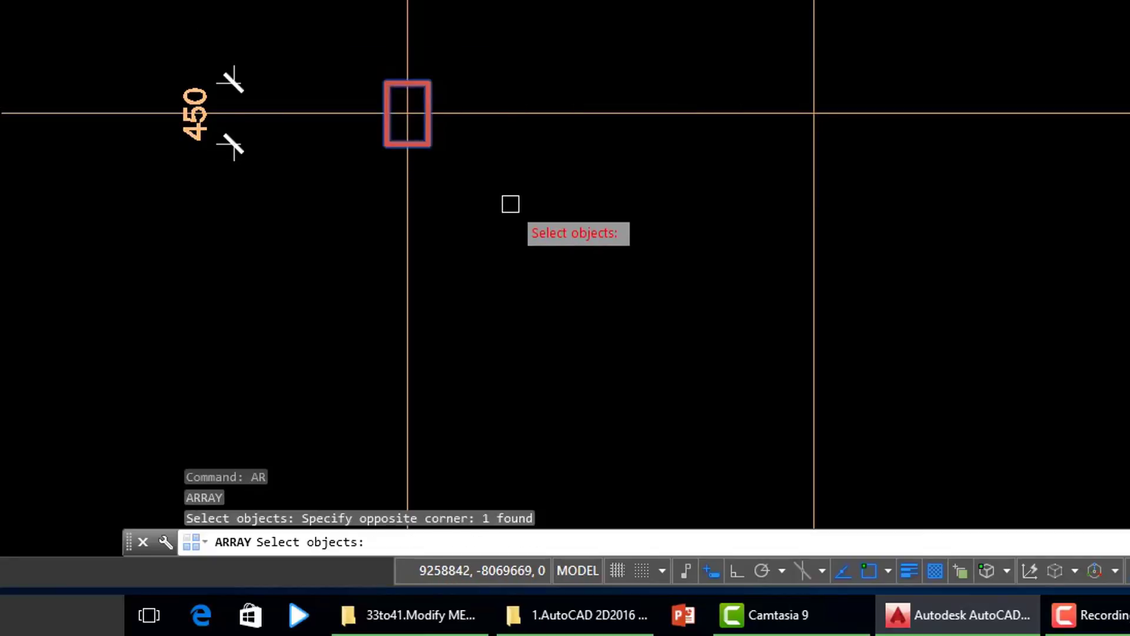
Make the selected column a rectangular array and inspect the default 4×3 preview.
{"action": "key", "text": "Return"}
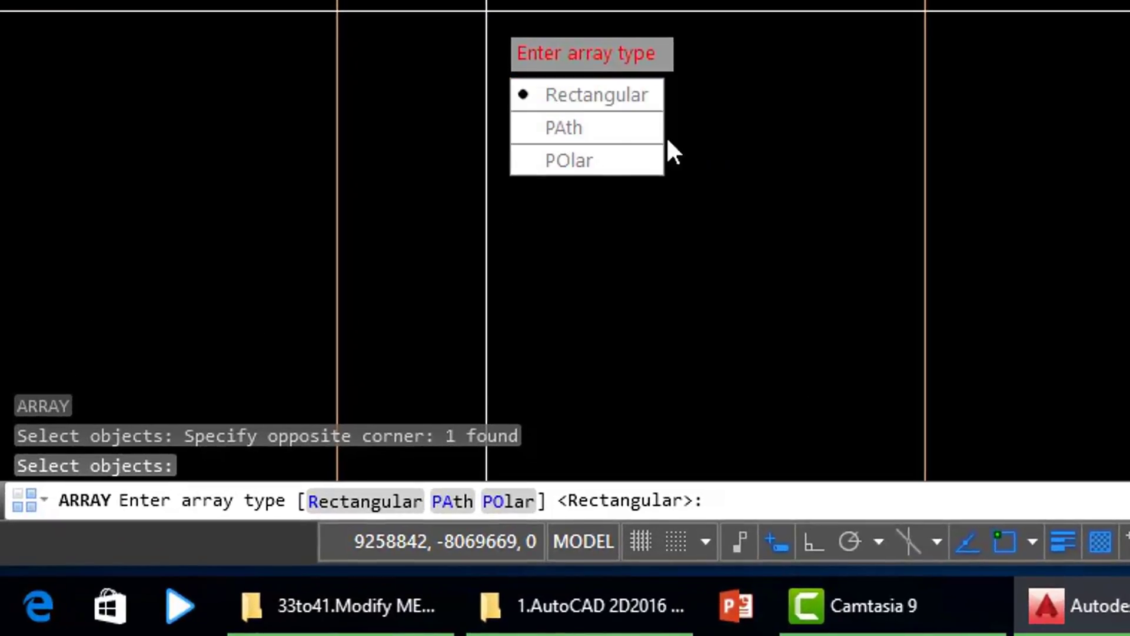
{"action": "left_click", "coordinate": [573, 97]}
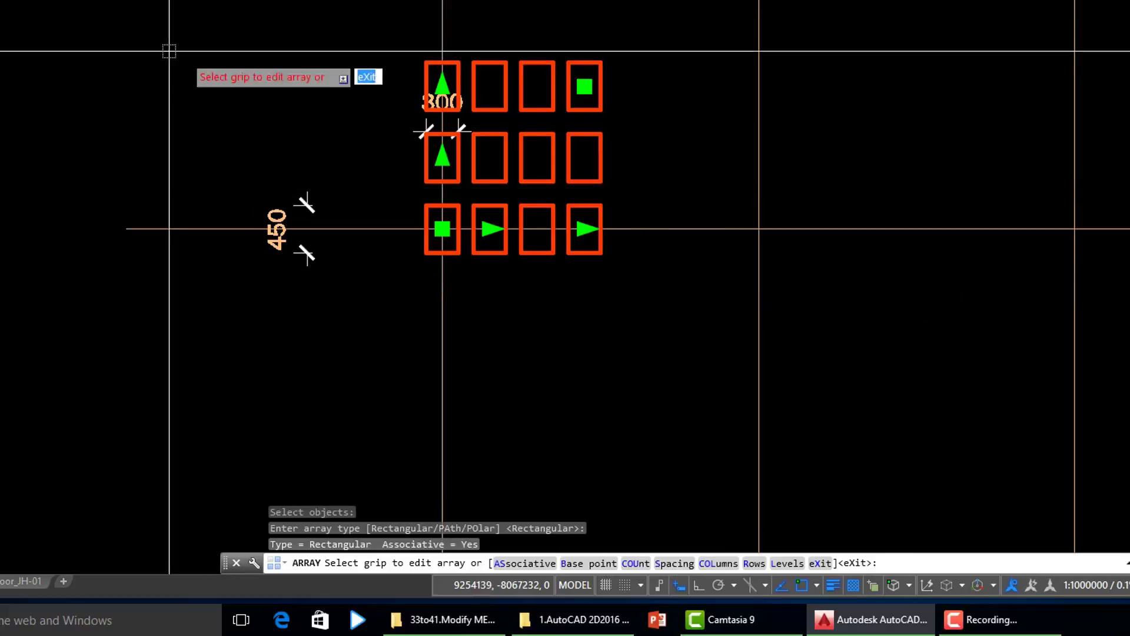
{"action": "scroll", "coordinate": [323, 245], "scroll_direction": "down", "scroll_amount": 3}
{"action": "scroll", "coordinate": [356, 255], "scroll_direction": "down", "scroll_amount": 2}
{"action": "scroll", "coordinate": [554, 337], "scroll_direction": "down", "scroll_amount": 4}
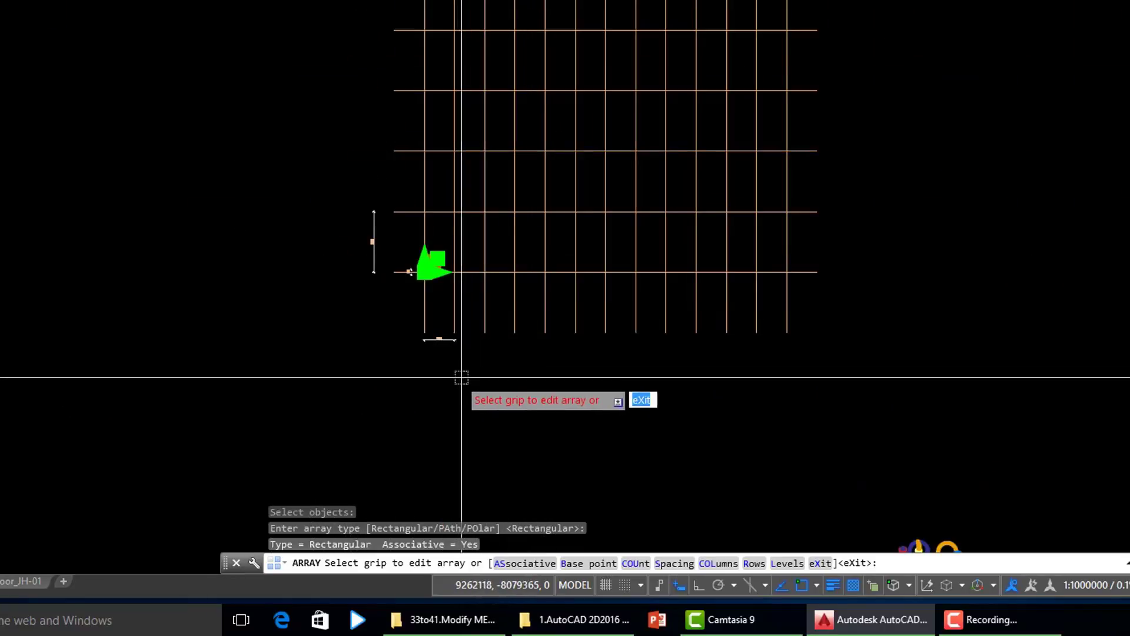
{"action": "scroll", "coordinate": [433, 353], "scroll_direction": "up", "scroll_amount": 6}
{"action": "scroll", "coordinate": [385, 341], "scroll_direction": "up", "scroll_amount": 4}
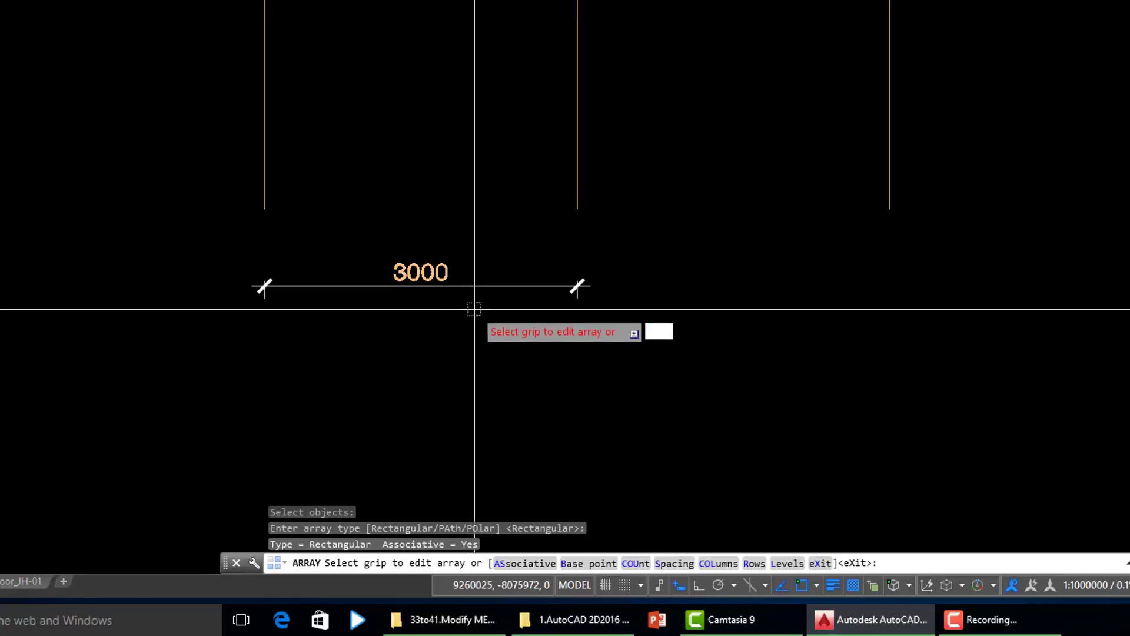
{"action": "scroll", "coordinate": [480, 310], "scroll_direction": "down", "scroll_amount": 6}
{"action": "scroll", "coordinate": [318, 81], "scroll_direction": "up", "scroll_amount": 3}
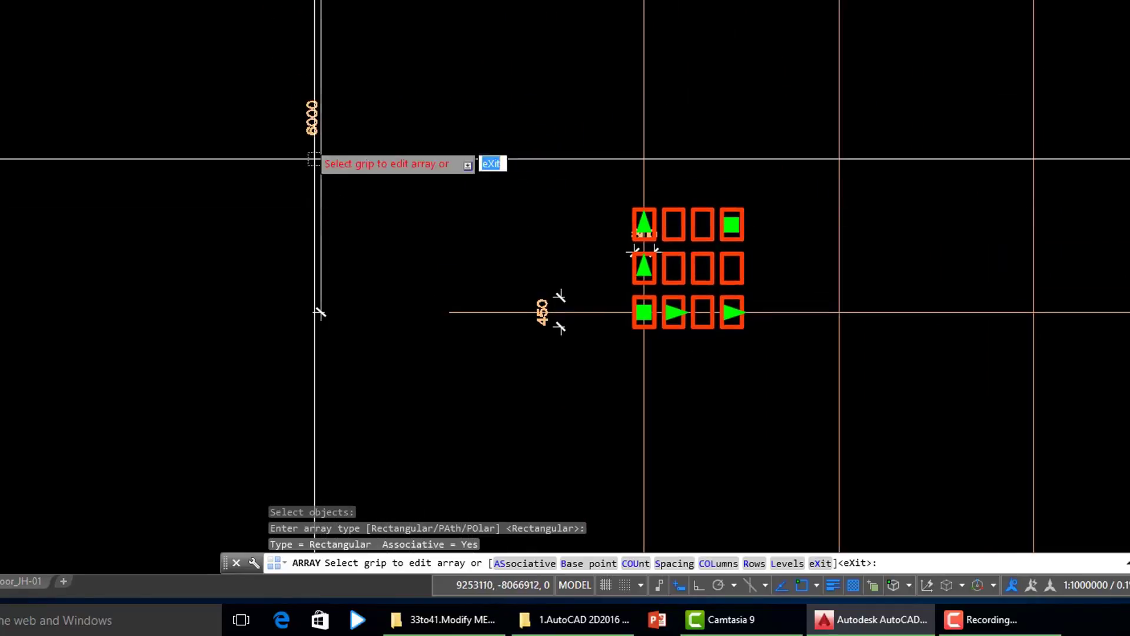
{"action": "scroll", "coordinate": [318, 156], "scroll_direction": "up", "scroll_amount": 3}
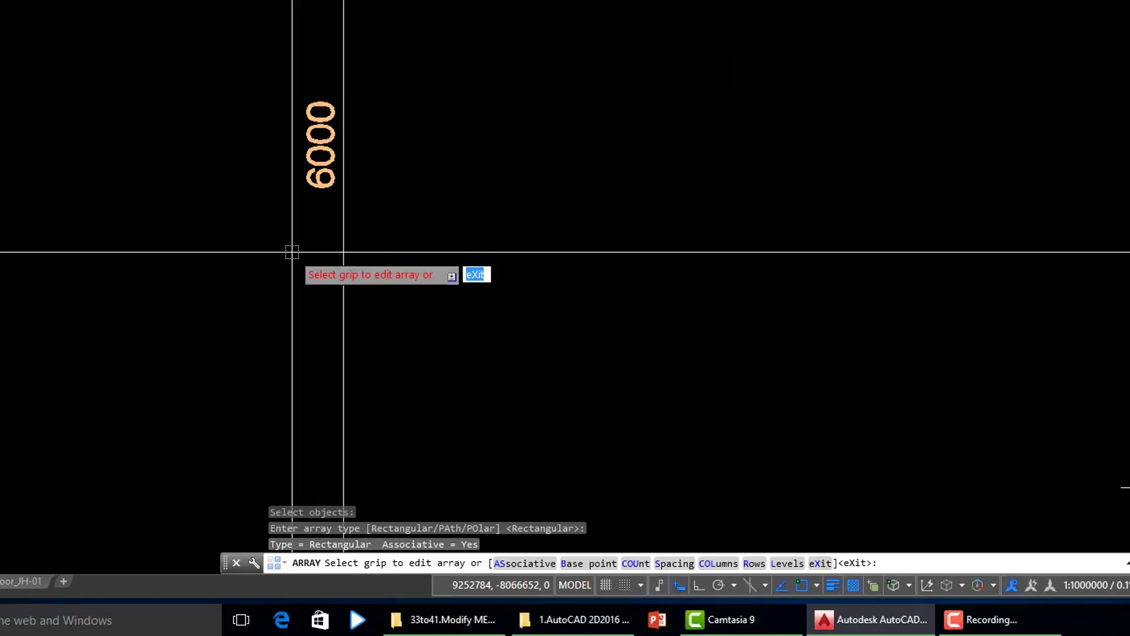
{"action": "scroll", "coordinate": [268, 232], "scroll_direction": "down", "scroll_amount": 3}
{"action": "scroll", "coordinate": [298, 273], "scroll_direction": "down", "scroll_amount": 3}
{"action": "type", "text": "COL"}
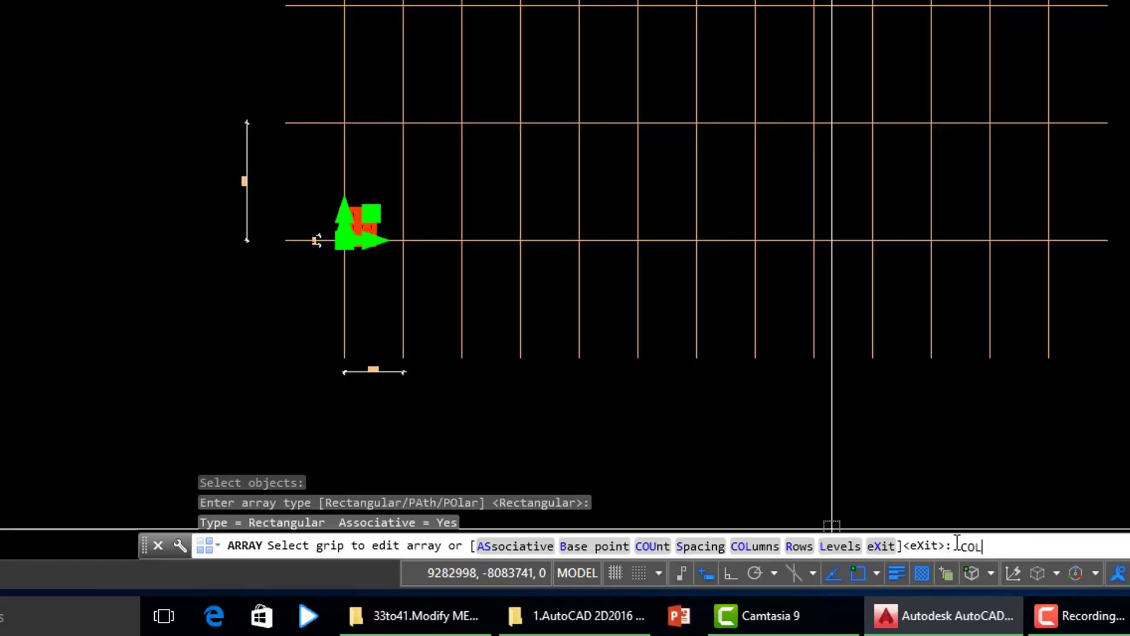
Set the column array to 13 columns.
{"action": "key", "text": "Return"}
{"action": "type", "text": "13"}
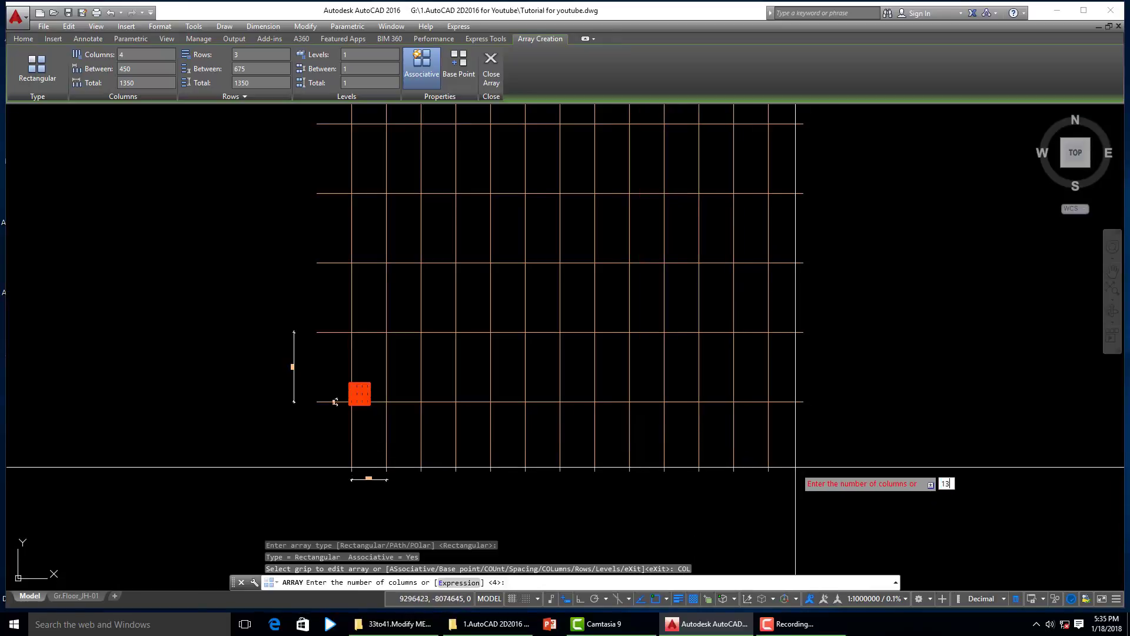
{"action": "key", "text": "Return"}
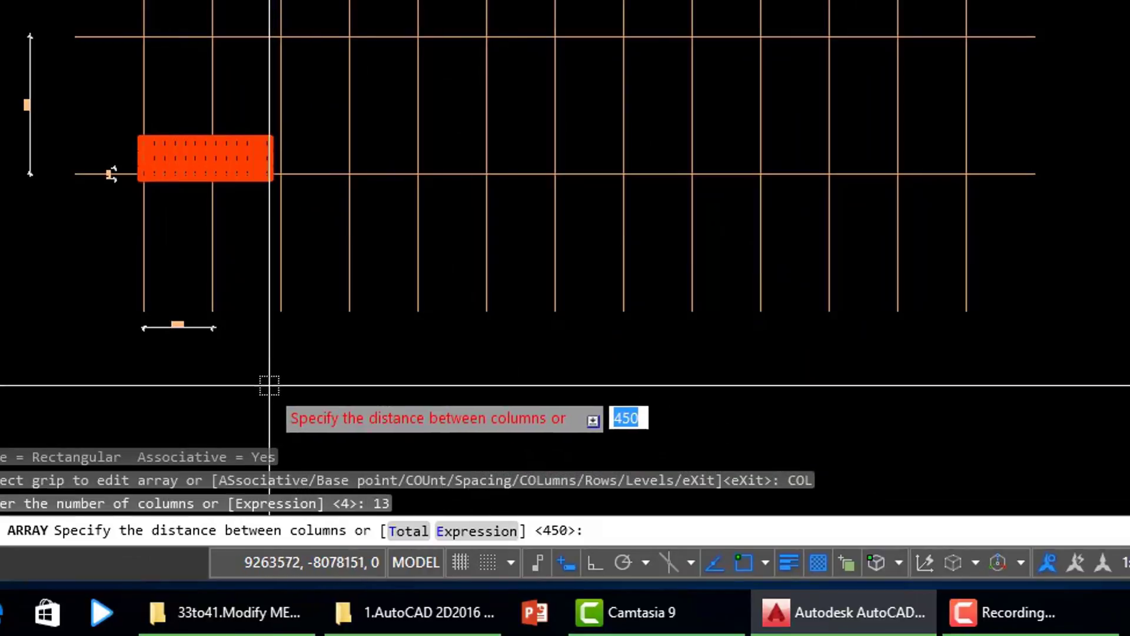
{"action": "scroll", "coordinate": [183, 348], "scroll_direction": "up", "scroll_amount": 2}
{"action": "scroll", "coordinate": [173, 335], "scroll_direction": "up", "scroll_amount": 4}
{"action": "type", "text": "3000"}
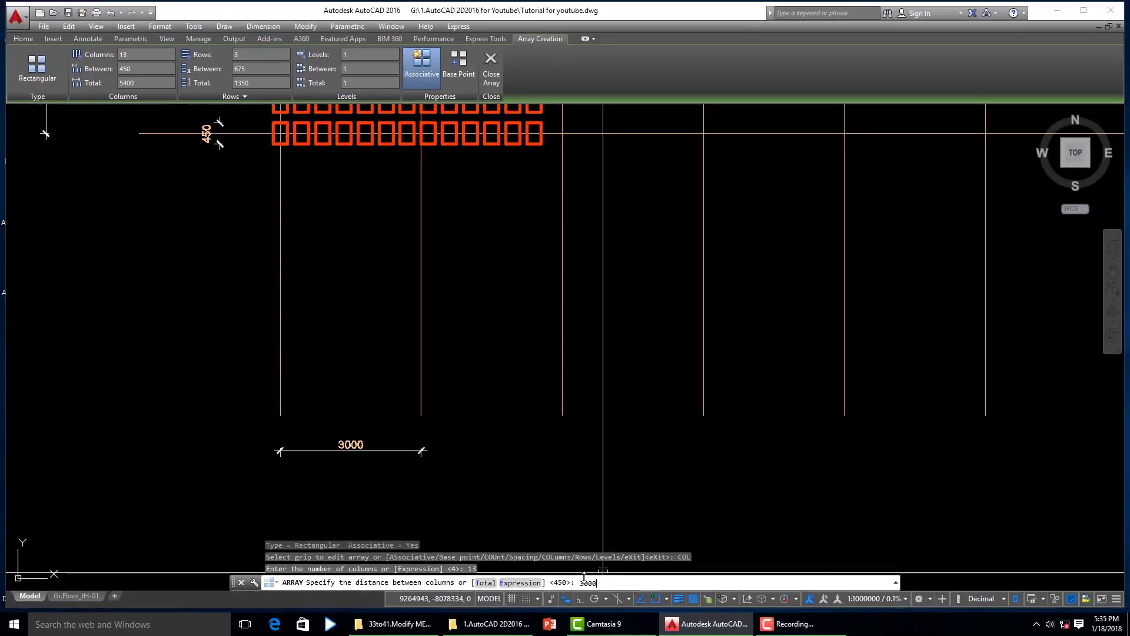
Space the 13 array columns 3000 apart along the grid line.
{"action": "key", "text": "Return"}
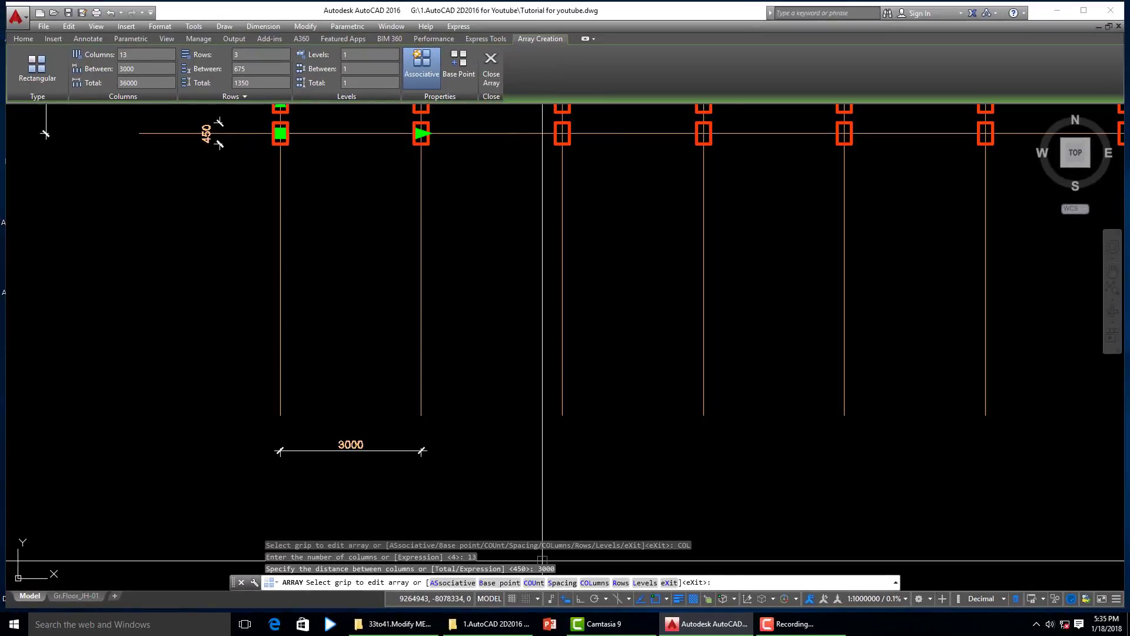
{"action": "scroll", "coordinate": [242, 262], "scroll_direction": "down", "scroll_amount": 3}
{"action": "scroll", "coordinate": [265, 391], "scroll_direction": "down", "scroll_amount": 2}
{"action": "scroll", "coordinate": [37, 386], "scroll_direction": "up", "scroll_amount": 1}
{"action": "scroll", "coordinate": [725, 427], "scroll_direction": "up", "scroll_amount": 2}
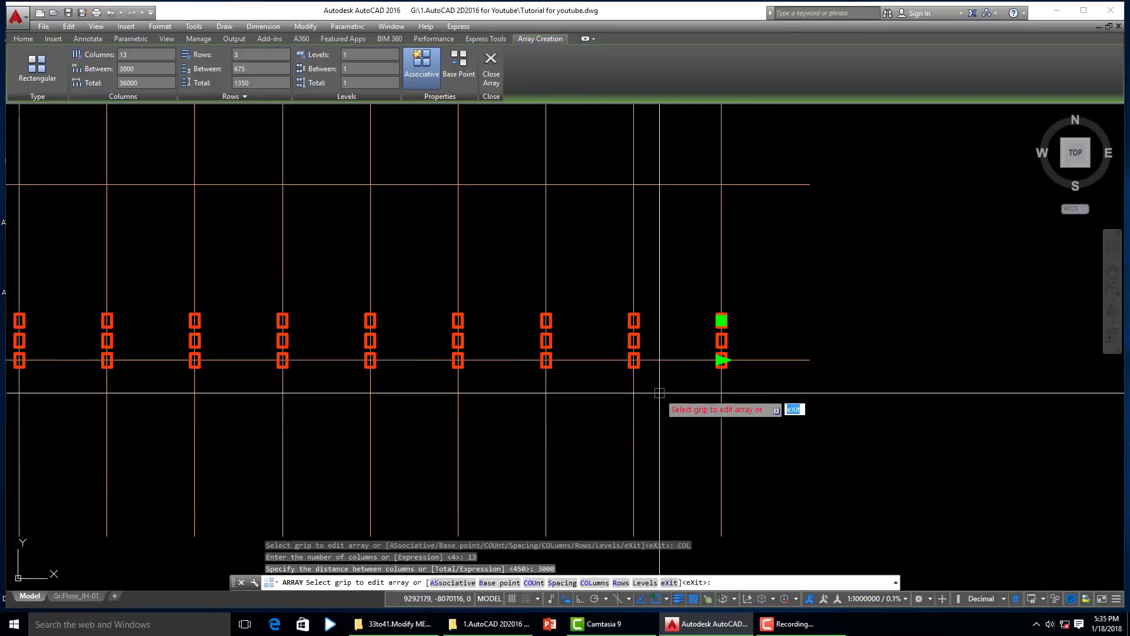
{"action": "scroll", "coordinate": [749, 355], "scroll_direction": "down", "scroll_amount": 2}
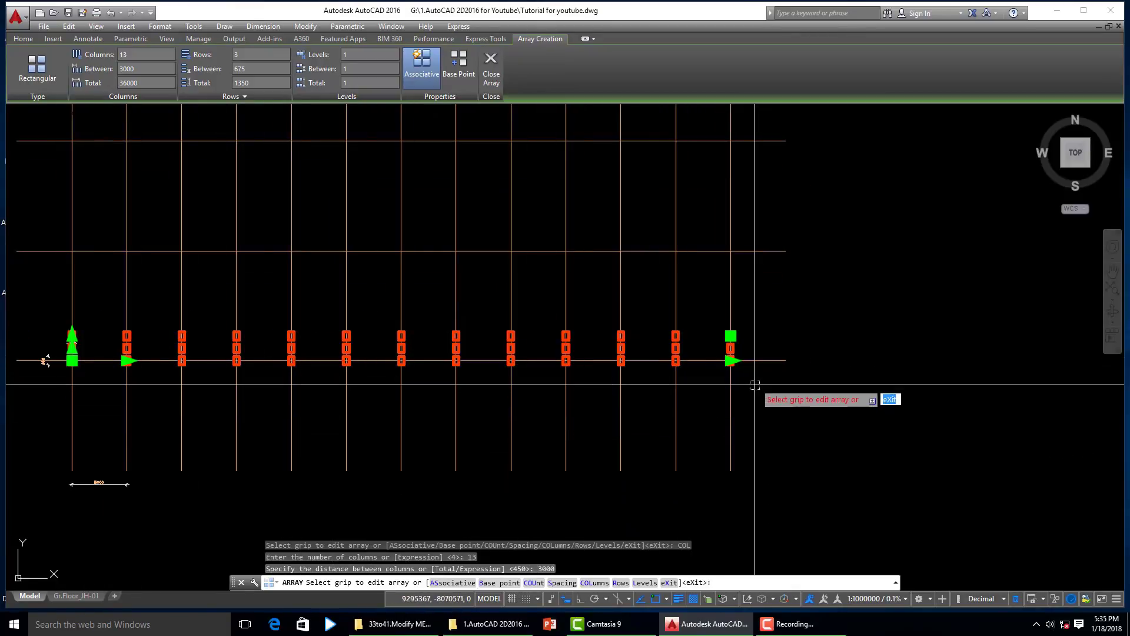
{"action": "scroll", "coordinate": [724, 380], "scroll_direction": "up", "scroll_amount": 2}
{"action": "scroll", "coordinate": [801, 368], "scroll_direction": "down", "scroll_amount": 2}
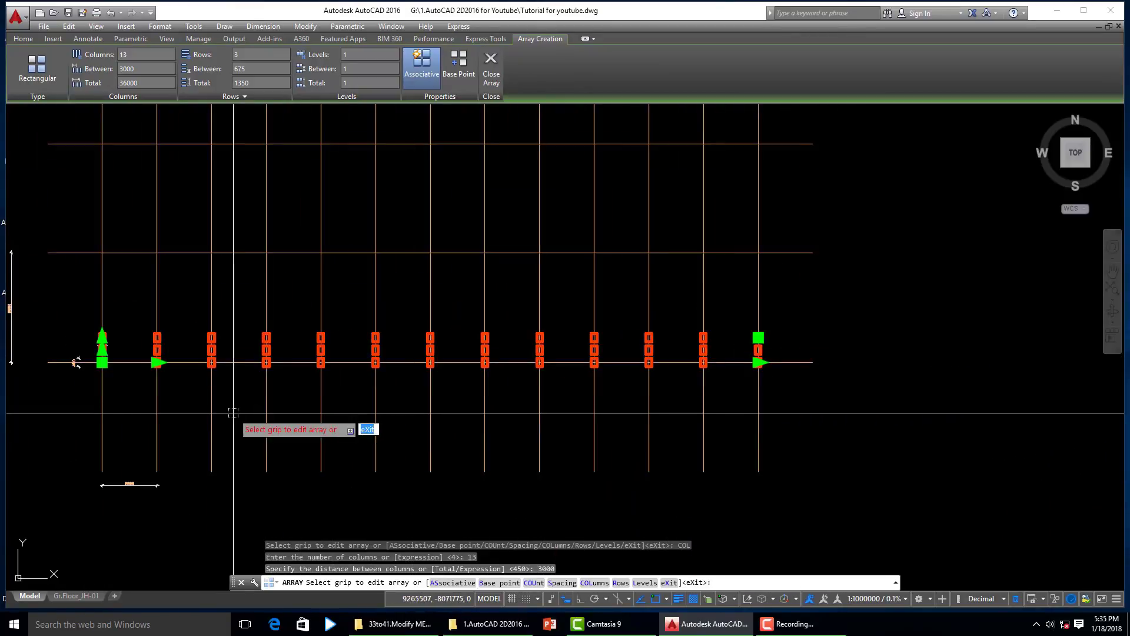
{"action": "mouse_move", "coordinate": [75, 358]}
{"action": "middle_mouse_down"}
{"action": "mouse_move", "coordinate": [202, 379]}
{"action": "mouse_move", "coordinate": [324, 378]}
{"action": "middle_mouse_up"}
{"action": "scroll", "coordinate": [406, 375], "scroll_direction": "up", "scroll_amount": 2}
{"action": "scroll", "coordinate": [377, 389], "scroll_direction": "down", "scroll_amount": 3}
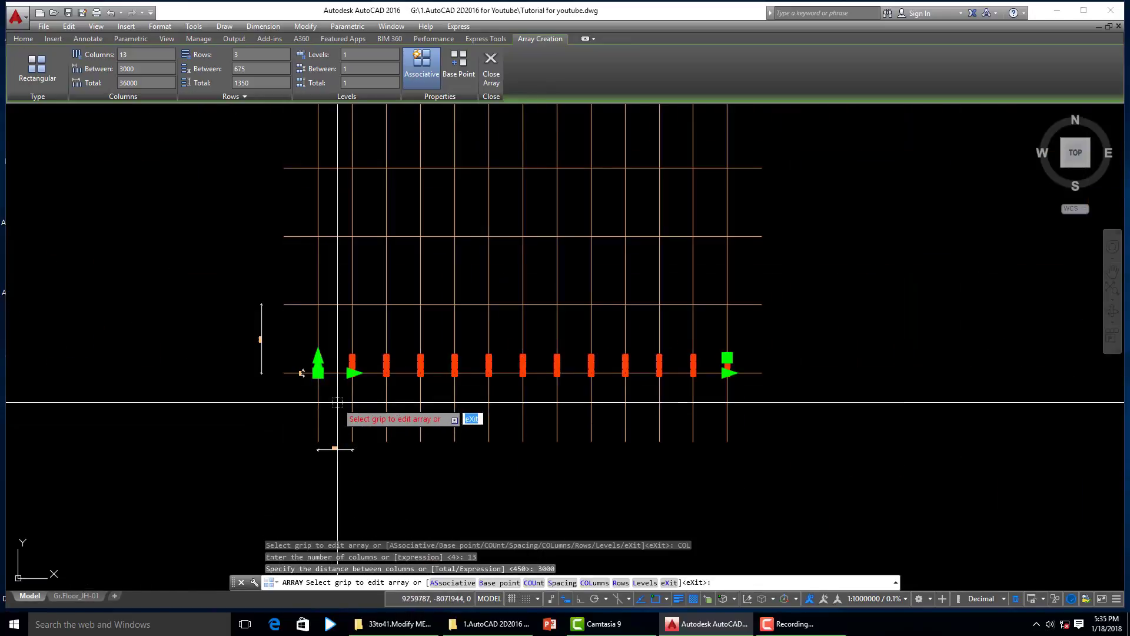
{"action": "scroll", "coordinate": [347, 407], "scroll_direction": "up", "scroll_amount": 2}
{"action": "scroll", "coordinate": [306, 379], "scroll_direction": "up", "scroll_amount": 2}
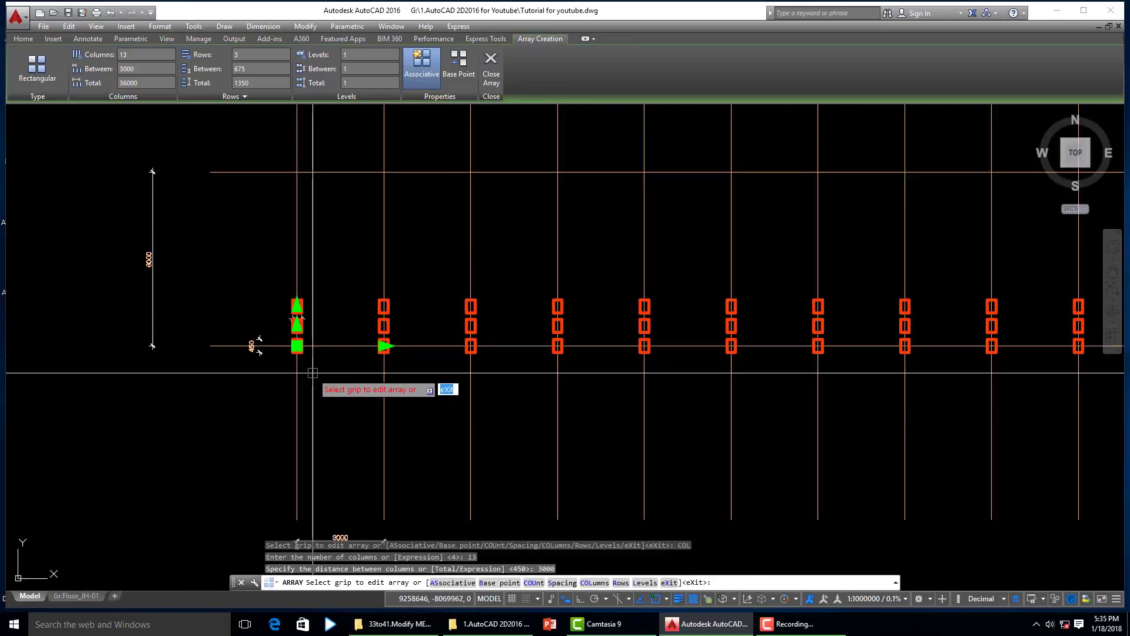
{"action": "scroll", "coordinate": [298, 376], "scroll_direction": "up", "scroll_amount": 2}
{"action": "scroll", "coordinate": [292, 375], "scroll_direction": "down", "scroll_amount": 4}
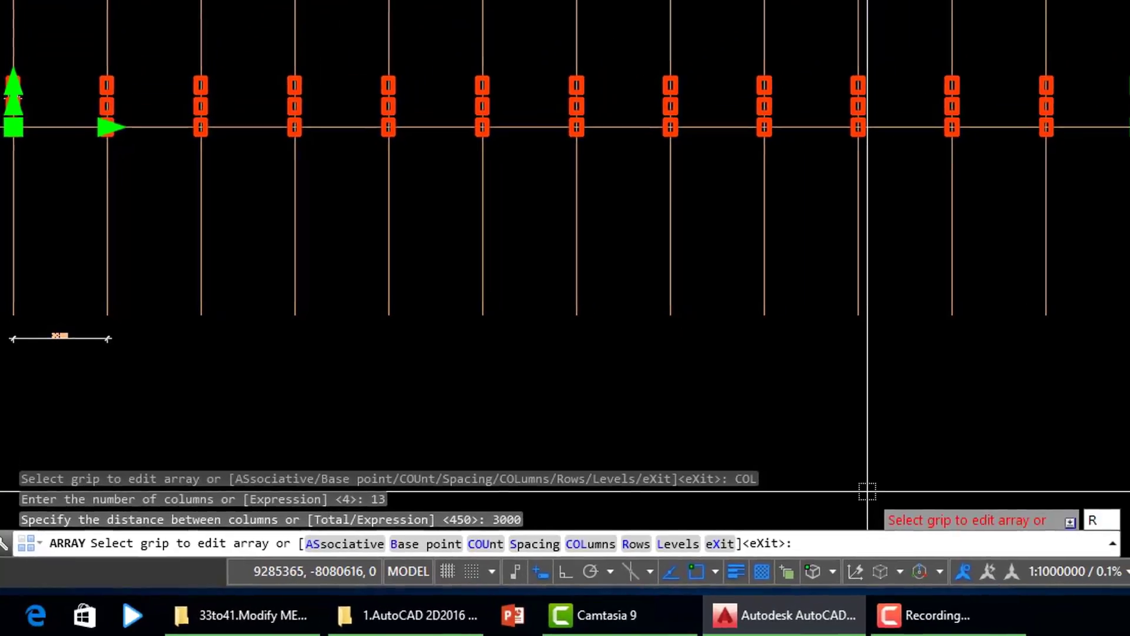
Give the column array 6 rows spaced 6000 apart and finish it.
{"action": "type", "text": "RO"}
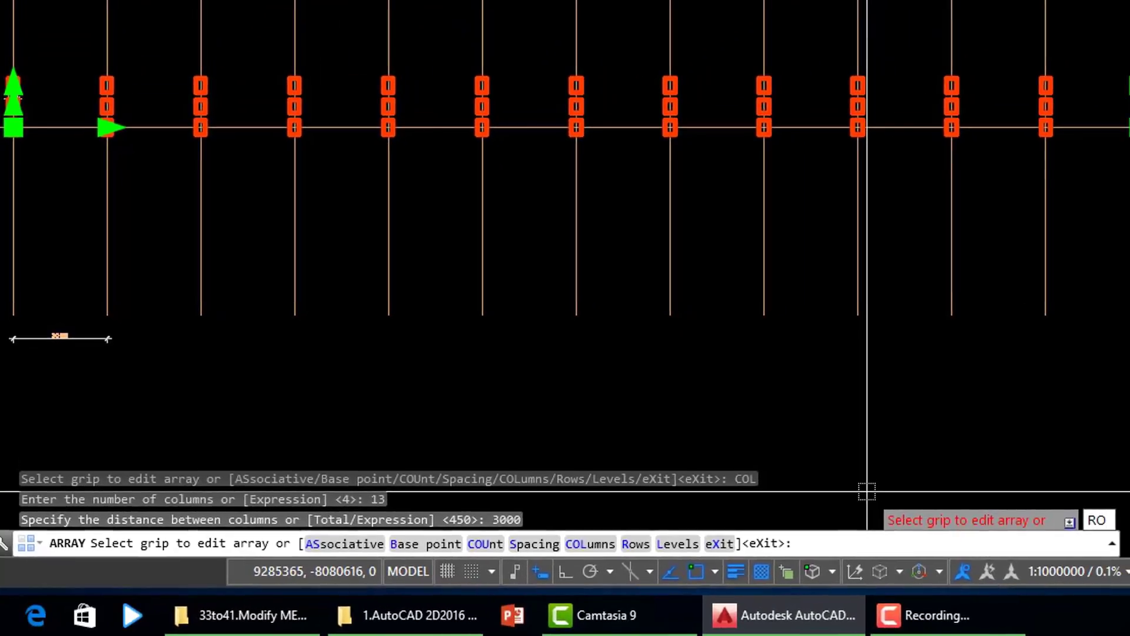
{"action": "key", "text": "Return"}
{"action": "type", "text": "6"}
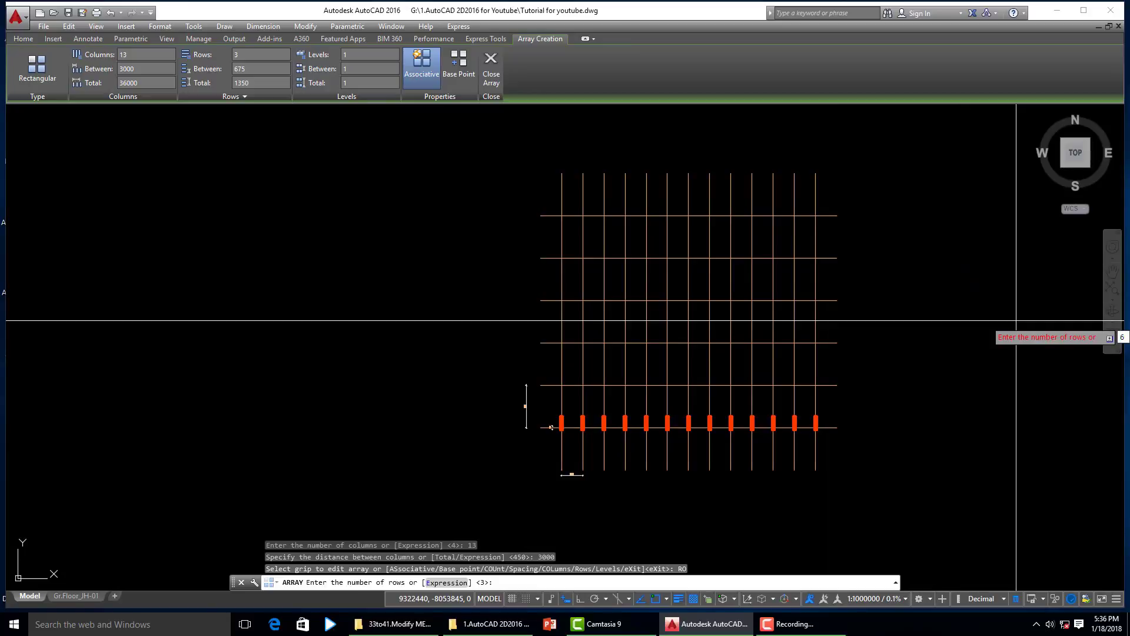
{"action": "key", "text": "Return"}
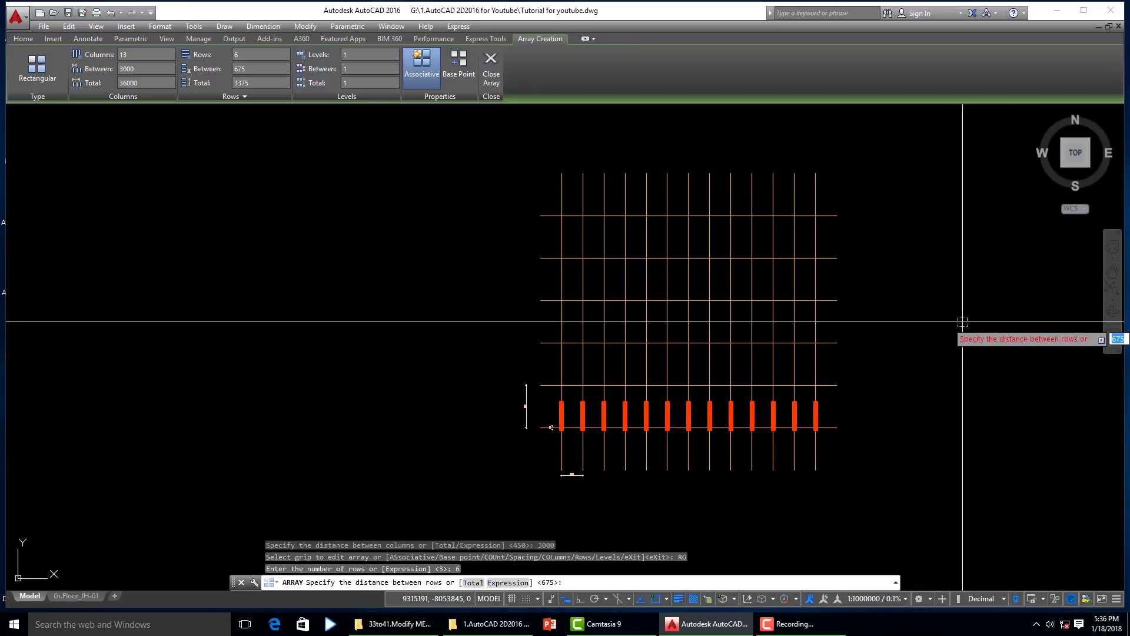
{"action": "scroll", "coordinate": [575, 454], "scroll_direction": "up", "scroll_amount": 4}
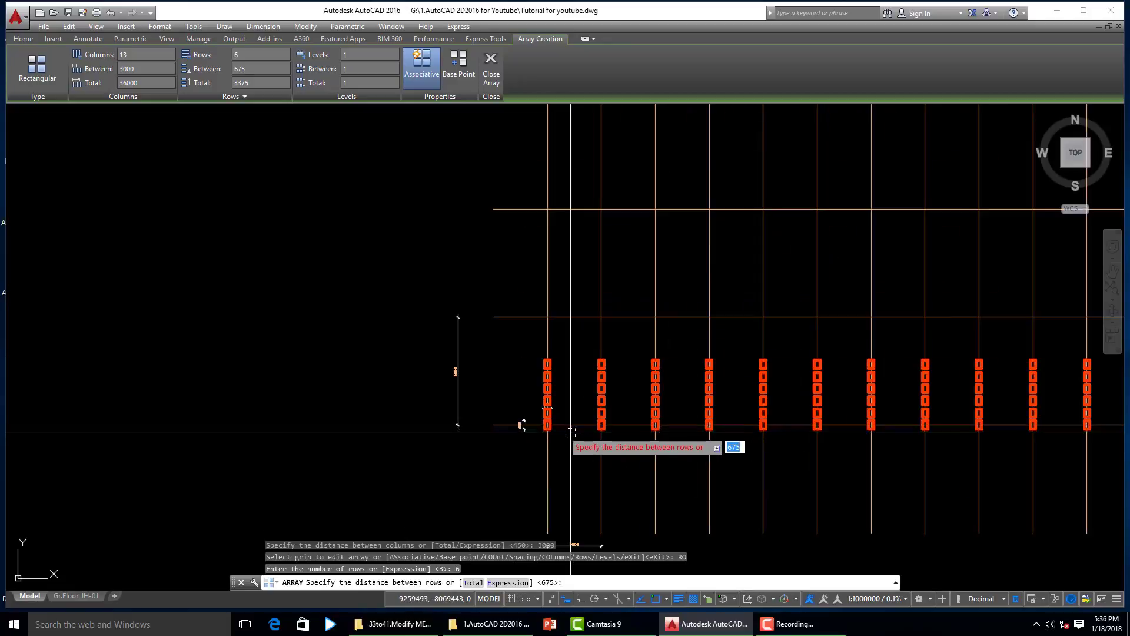
{"action": "scroll", "coordinate": [550, 433], "scroll_direction": "up", "scroll_amount": 4}
{"action": "type", "text": "6000"}
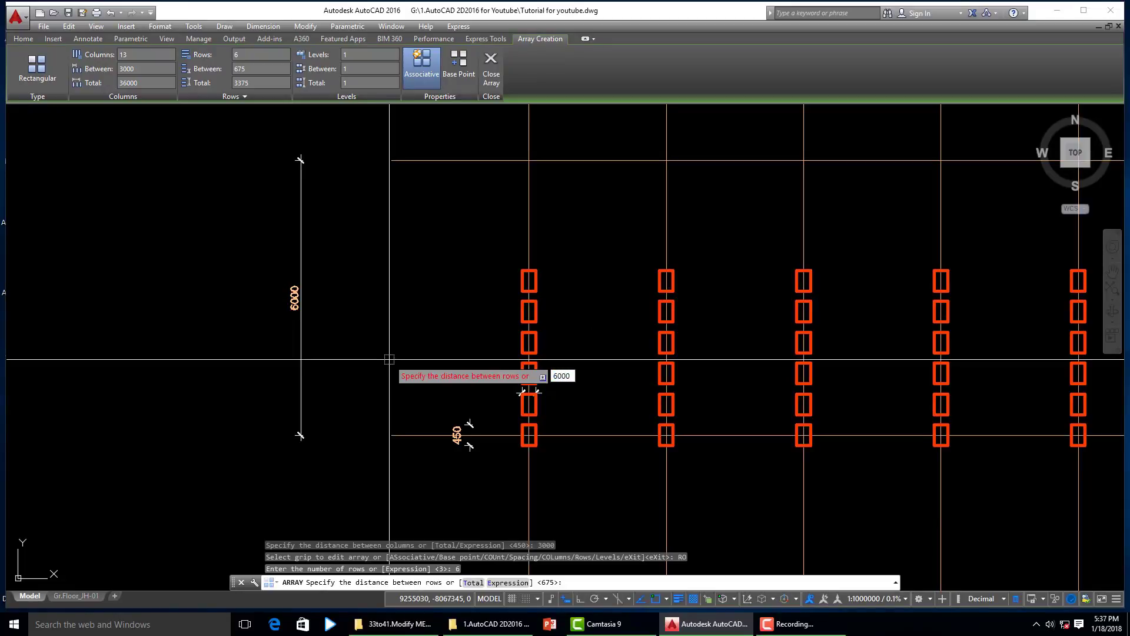
{"action": "key", "text": "Return"}
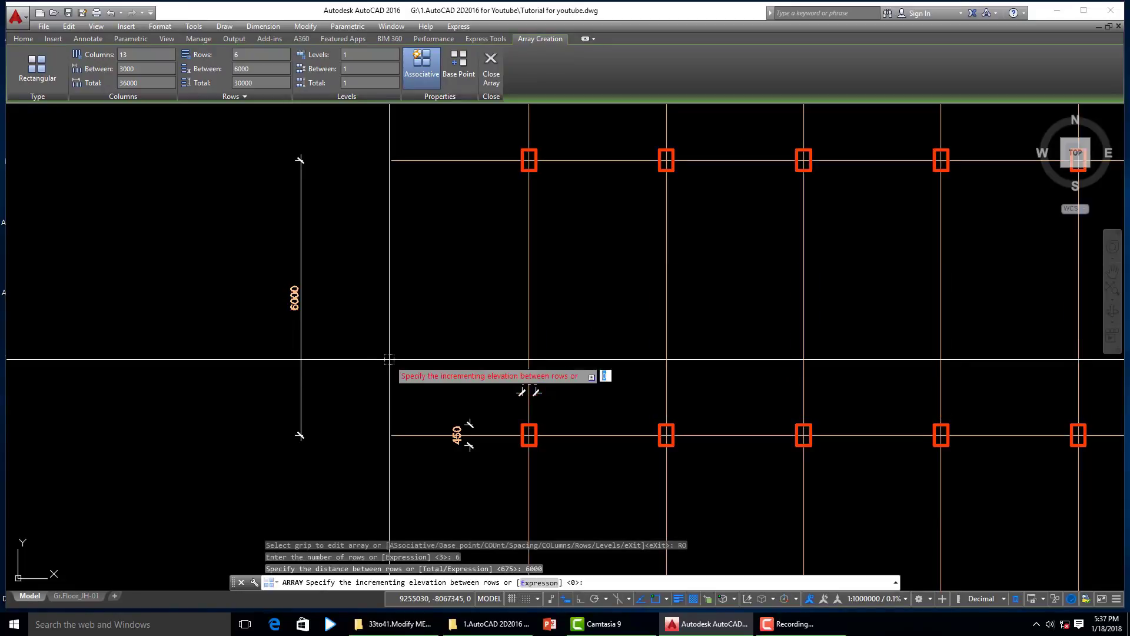
{"action": "scroll", "coordinate": [530, 362], "scroll_direction": "down", "scroll_amount": 6}
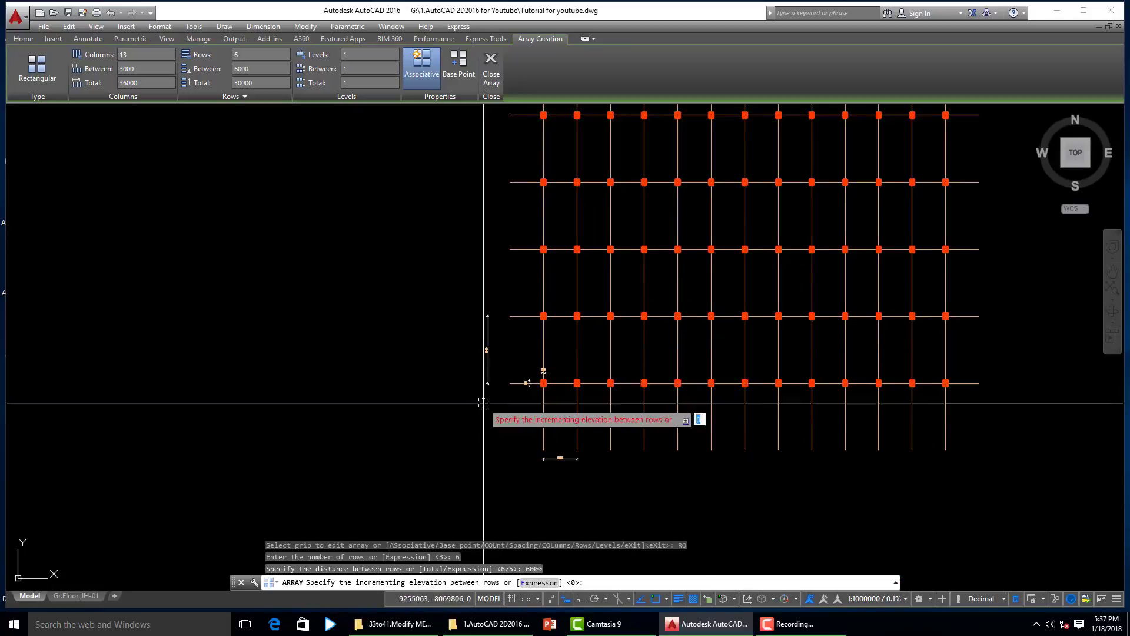
{"action": "scroll", "coordinate": [483, 447], "scroll_direction": "down", "scroll_amount": 2}
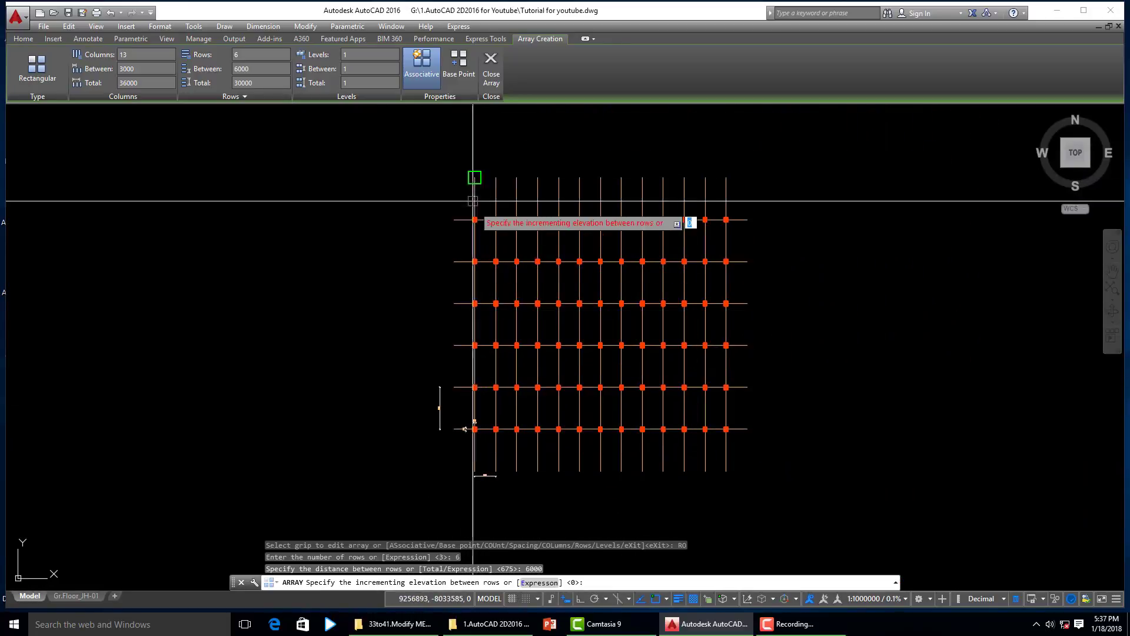
{"action": "scroll", "coordinate": [471, 430], "scroll_direction": "up", "scroll_amount": 5}
{"action": "scroll", "coordinate": [477, 434], "scroll_direction": "down", "scroll_amount": 4}
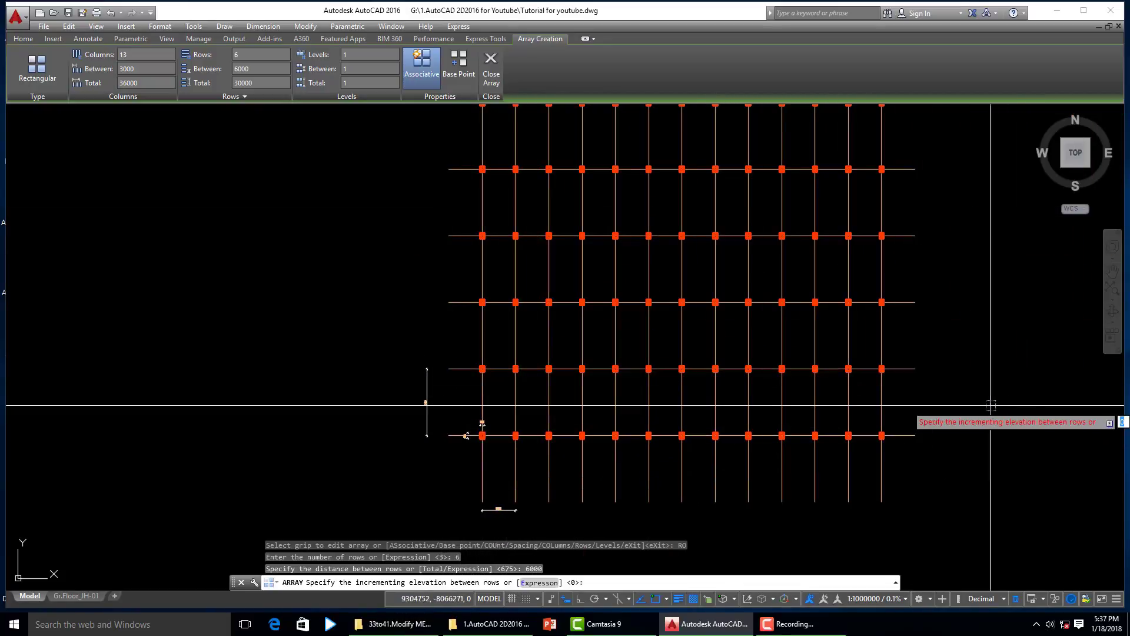
{"action": "scroll", "coordinate": [477, 412], "scroll_direction": "down", "scroll_amount": 2}
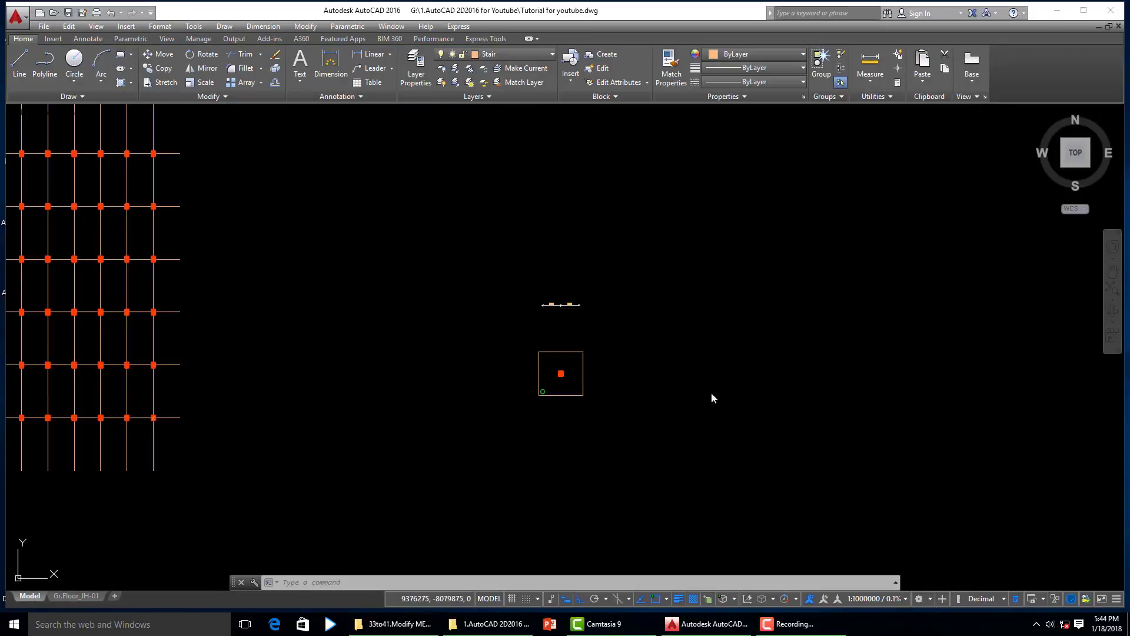
Start a Rectangular Array and pick the pile circle in the footing's lower-left corner.
{"action": "scroll", "coordinate": [589, 382], "scroll_direction": "up", "scroll_amount": 8}
{"action": "left_click", "coordinate": [261, 82]}
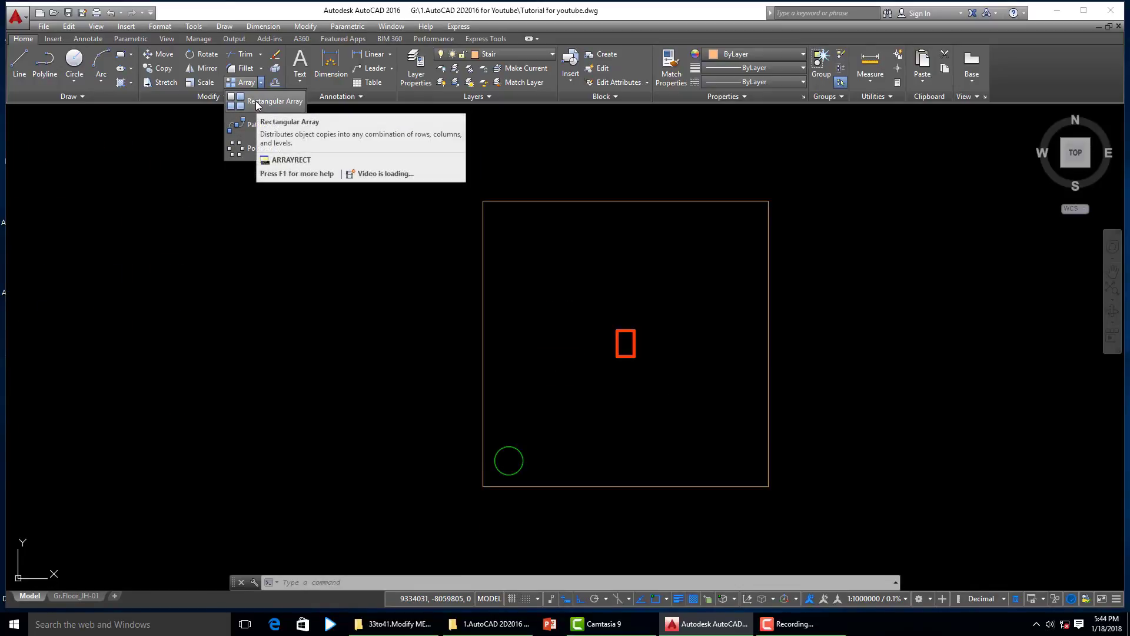
{"action": "left_click", "coordinate": [257, 102]}
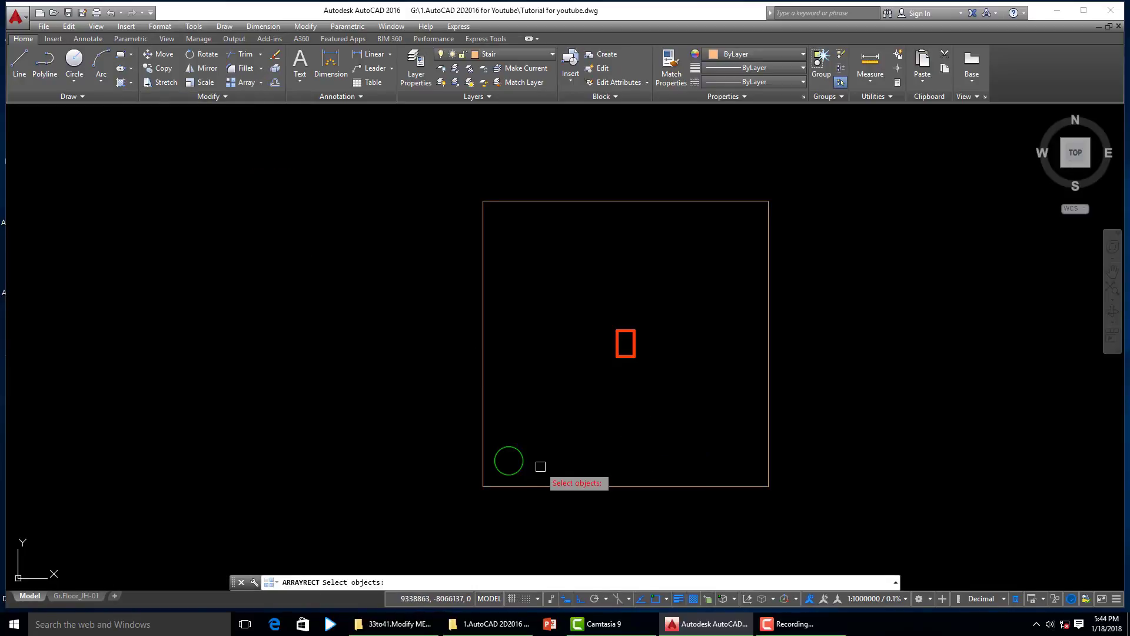
{"action": "left_click", "coordinate": [523, 460]}
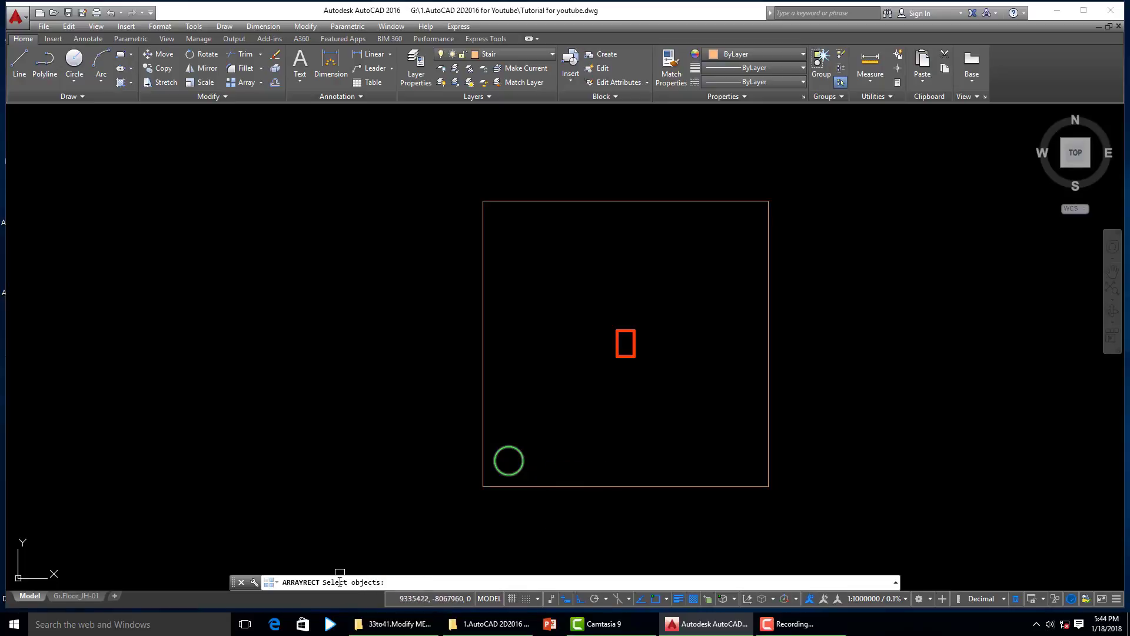
{"action": "left_click", "coordinate": [521, 460]}
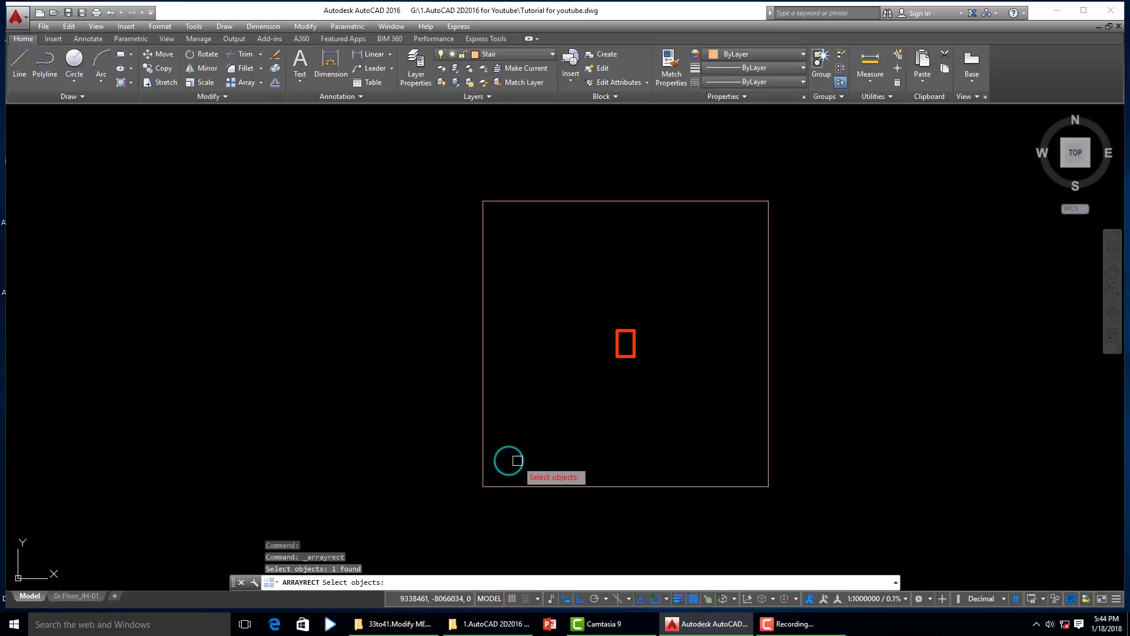
Set the pile-circle array to 3 columns spaced 2050 apart.
{"action": "key", "text": "Return"}
{"action": "type", "text": "COL"}
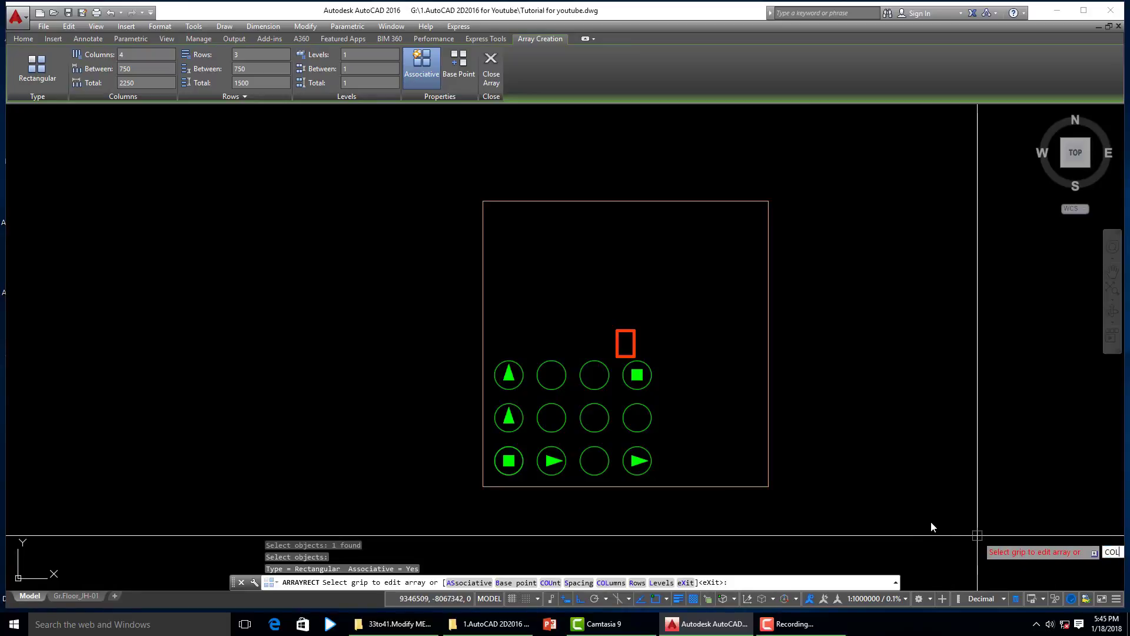
{"action": "key", "text": "Return"}
{"action": "type", "text": "3"}
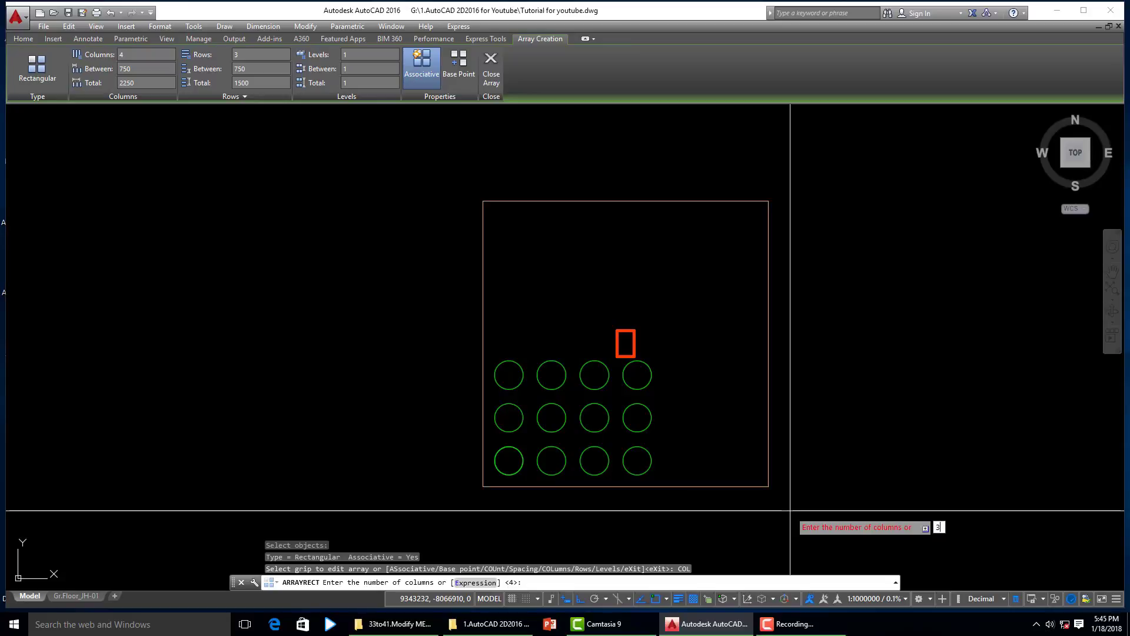
{"action": "key", "text": "Return"}
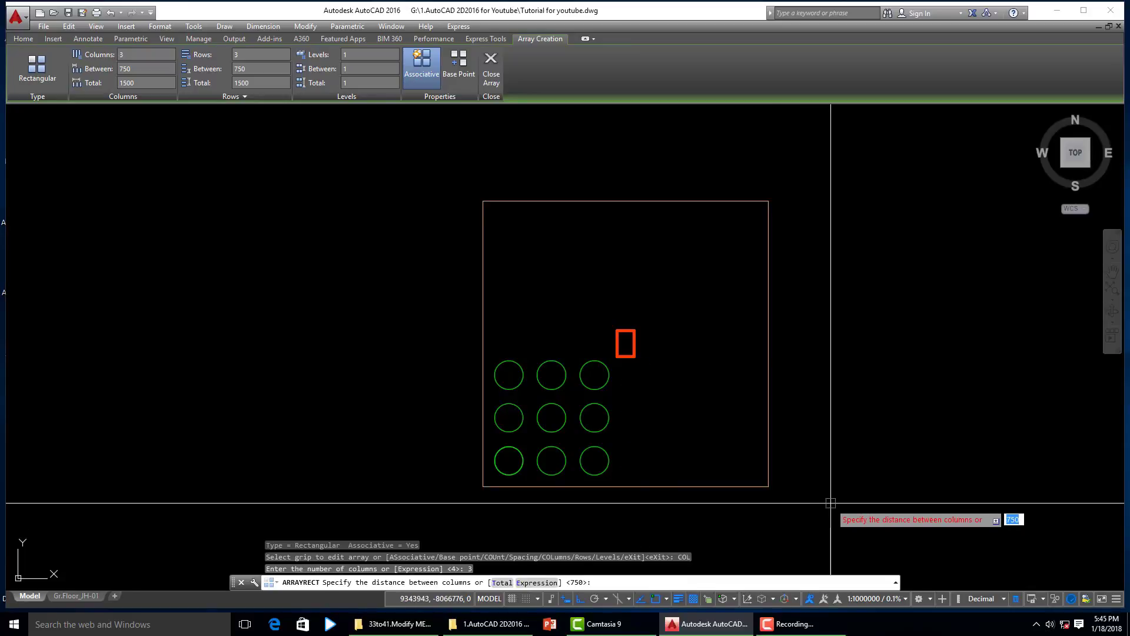
{"action": "scroll", "coordinate": [559, 498], "scroll_direction": "down", "scroll_amount": 4}
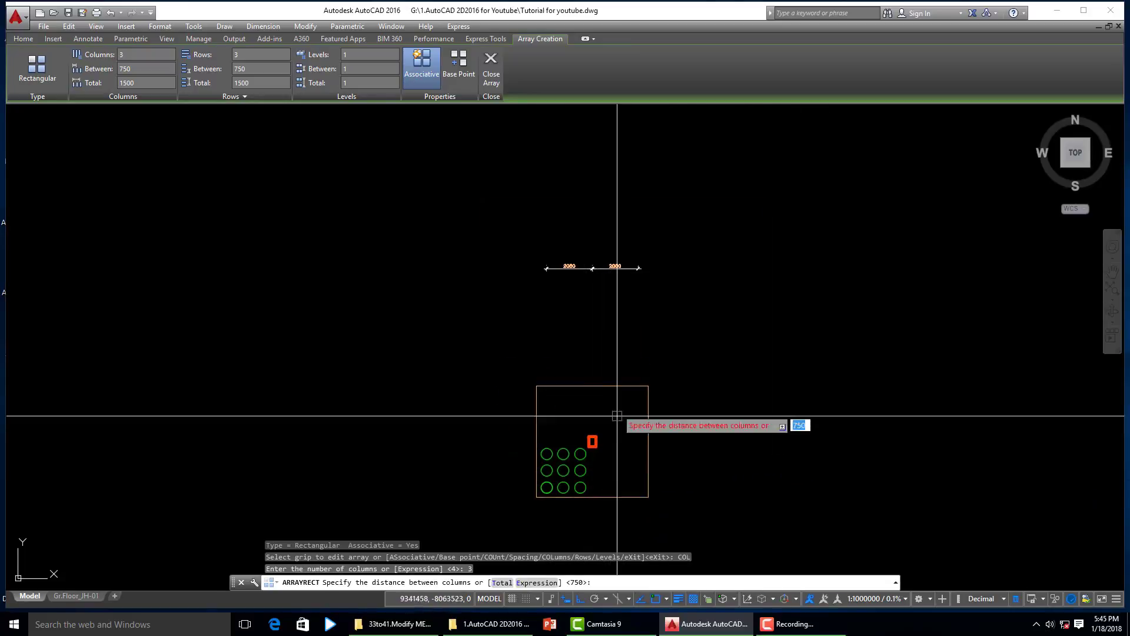
{"action": "scroll", "coordinate": [588, 286], "scroll_direction": "up", "scroll_amount": 4}
{"action": "scroll", "coordinate": [539, 215], "scroll_direction": "up", "scroll_amount": 2}
{"action": "scroll", "coordinate": [527, 247], "scroll_direction": "up", "scroll_amount": 2}
{"action": "scroll", "coordinate": [515, 245], "scroll_direction": "up", "scroll_amount": 2}
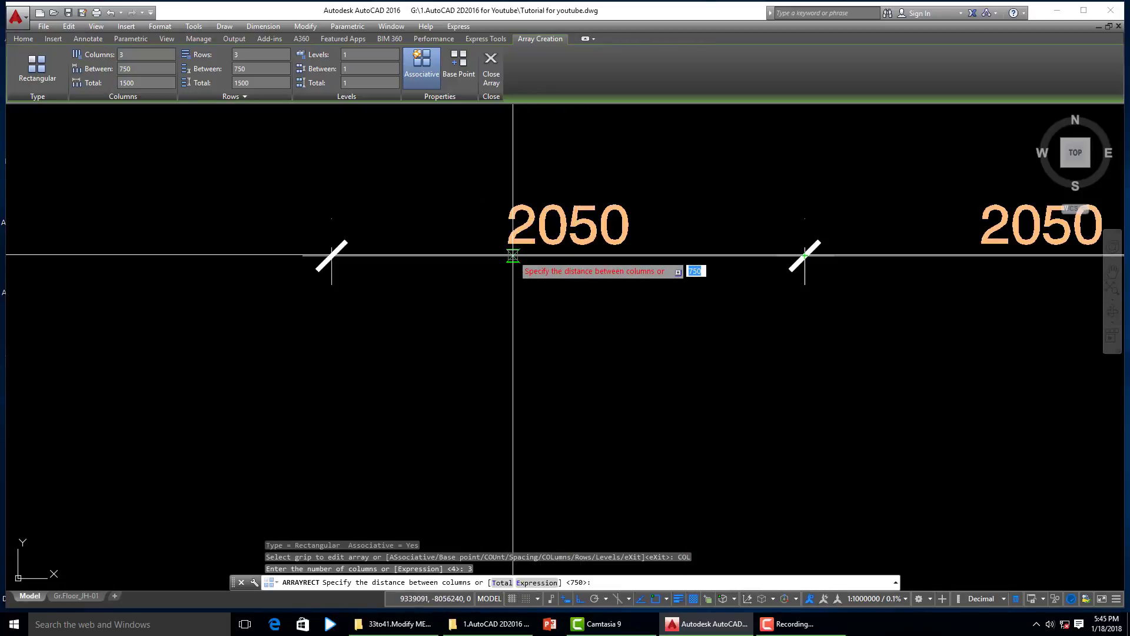
{"action": "scroll", "coordinate": [566, 246], "scroll_direction": "down", "scroll_amount": 6}
{"action": "scroll", "coordinate": [566, 246], "scroll_direction": "down", "scroll_amount": 5}
{"action": "scroll", "coordinate": [601, 480], "scroll_direction": "up", "scroll_amount": 5}
{"action": "type", "text": "2050"}
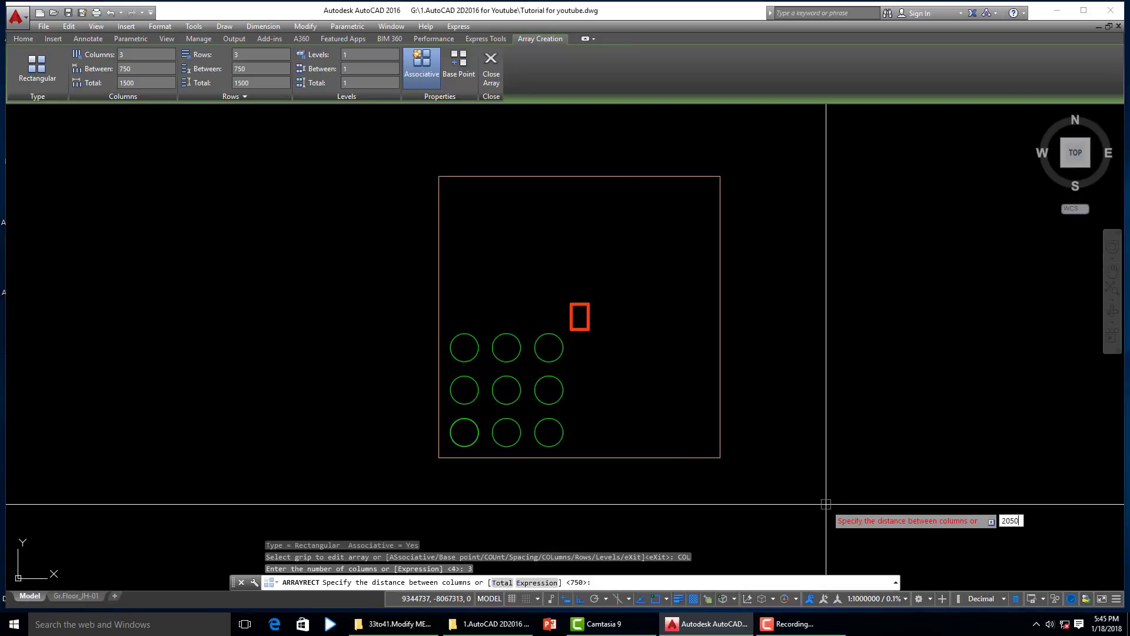
{"action": "key", "text": "Return"}
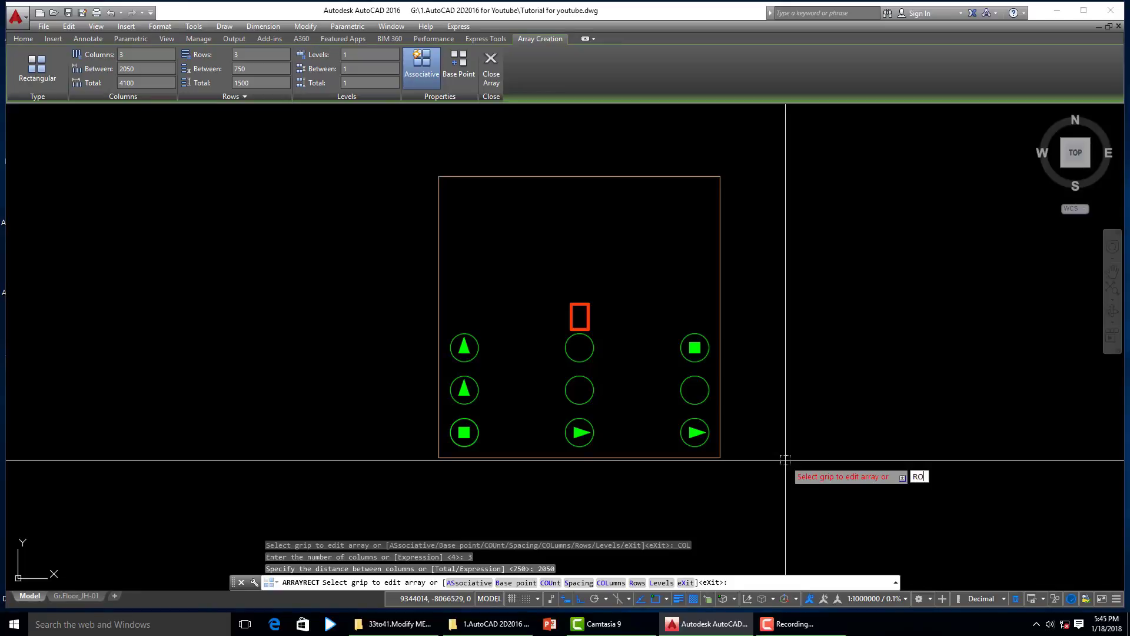
Set the pile array to 3 rows spaced 2050 apart, giving nine circles, and exit.
{"action": "key", "text": "Return"}
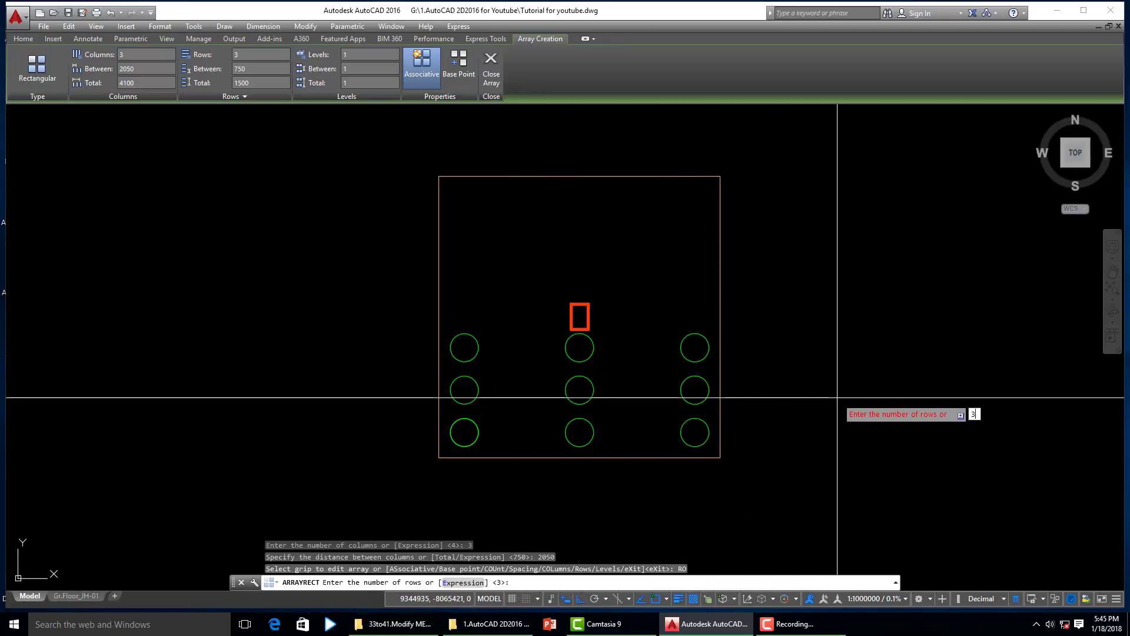
{"action": "key", "text": "Return"}
{"action": "type", "text": "2050"}
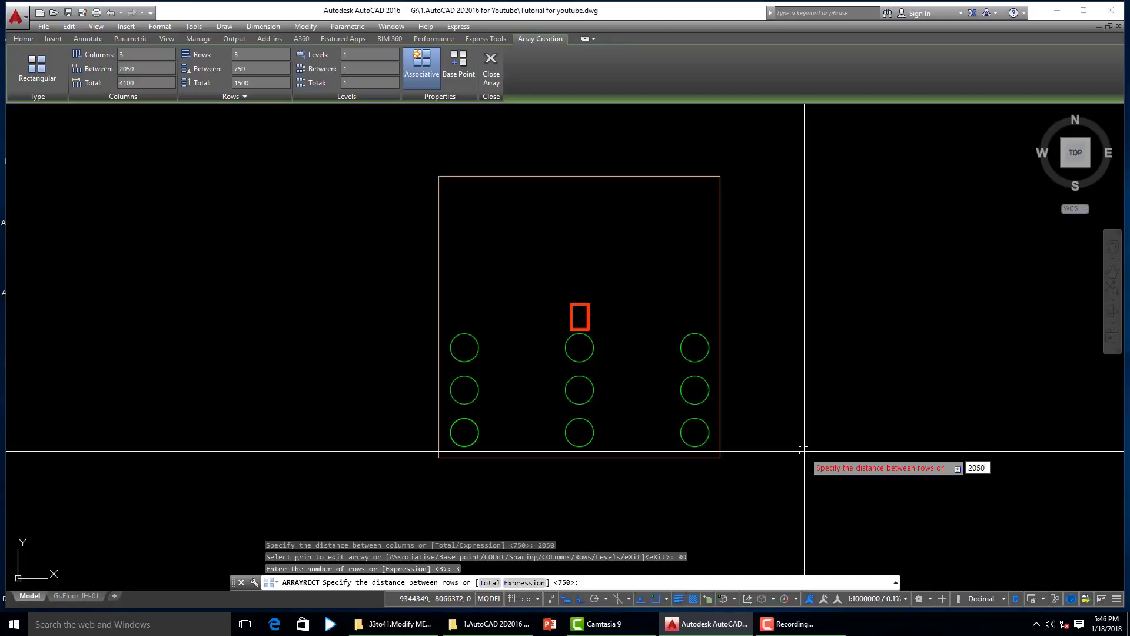
{"action": "key", "text": "Return"}
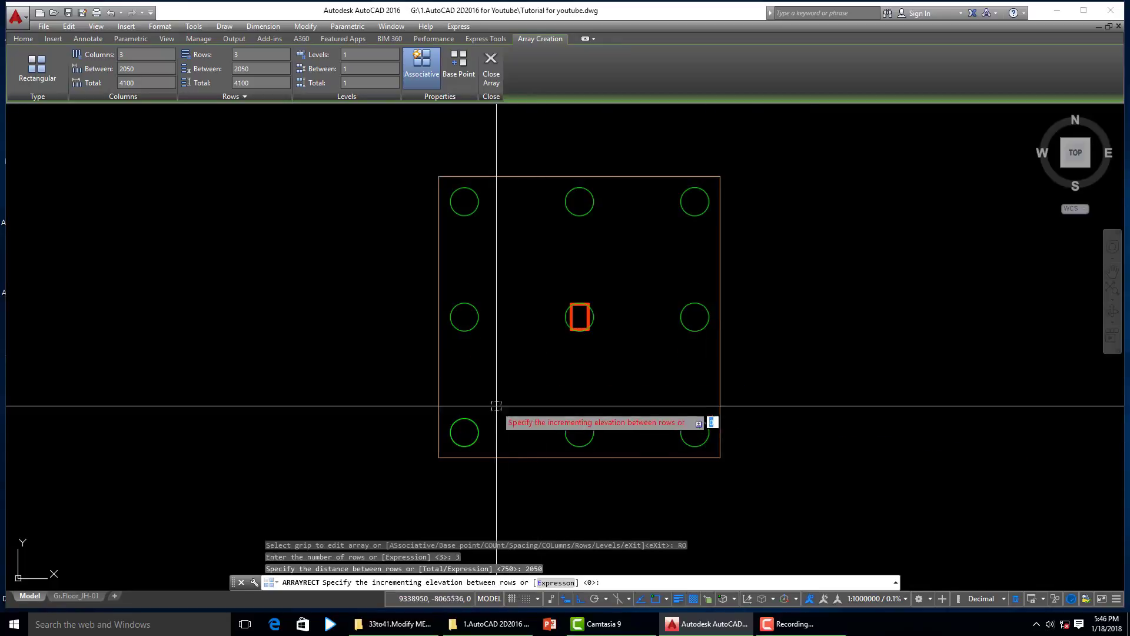
{"action": "scroll", "coordinate": [530, 389], "scroll_direction": "down", "scroll_amount": 4}
{"action": "scroll", "coordinate": [530, 321], "scroll_direction": "up", "scroll_amount": 4}
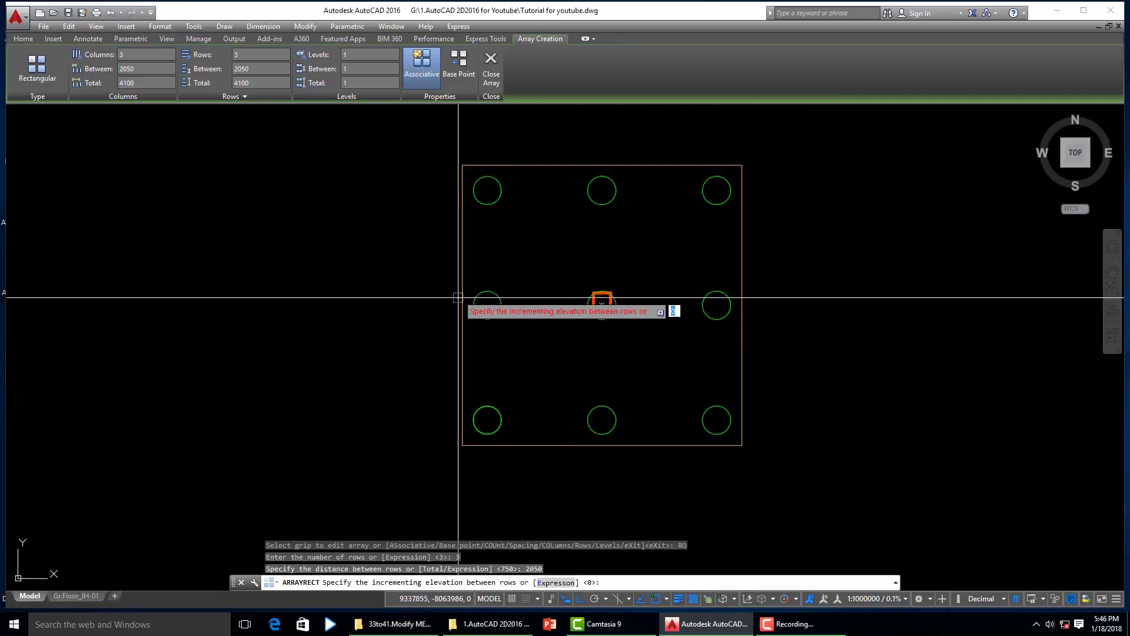
{"action": "key", "text": "Escape"}
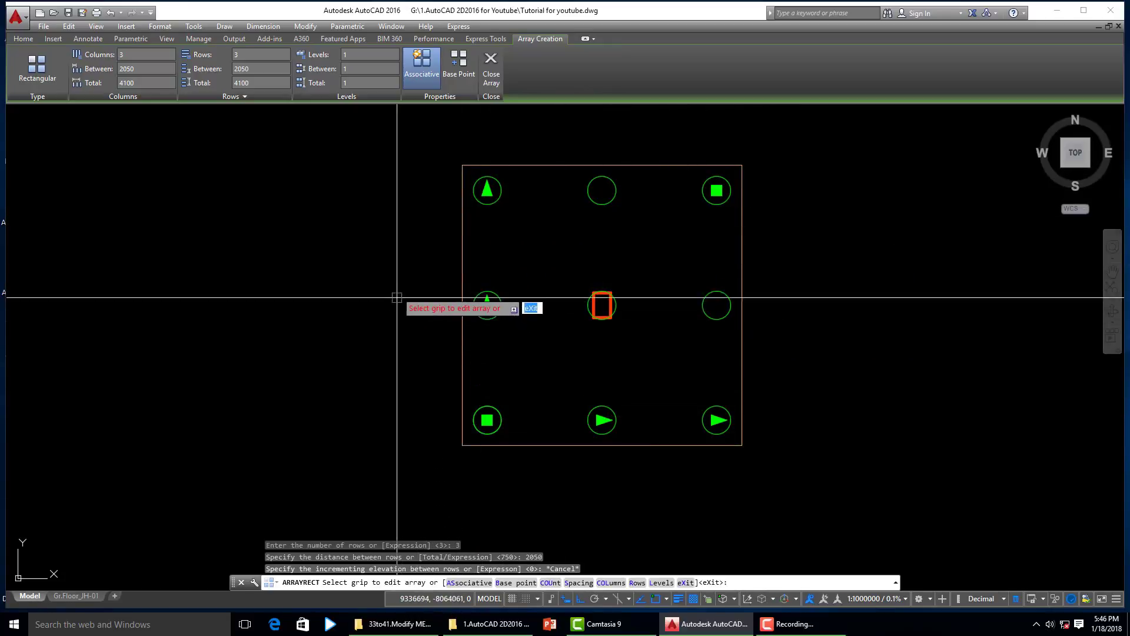
{"action": "scroll", "coordinate": [518, 283], "scroll_direction": "down", "scroll_amount": 4}
{"action": "scroll", "coordinate": [524, 272], "scroll_direction": "up", "scroll_amount": 4}
{"action": "scroll", "coordinate": [556, 335], "scroll_direction": "up", "scroll_amount": 2}
{"action": "scroll", "coordinate": [509, 298], "scroll_direction": "down", "scroll_amount": 4}
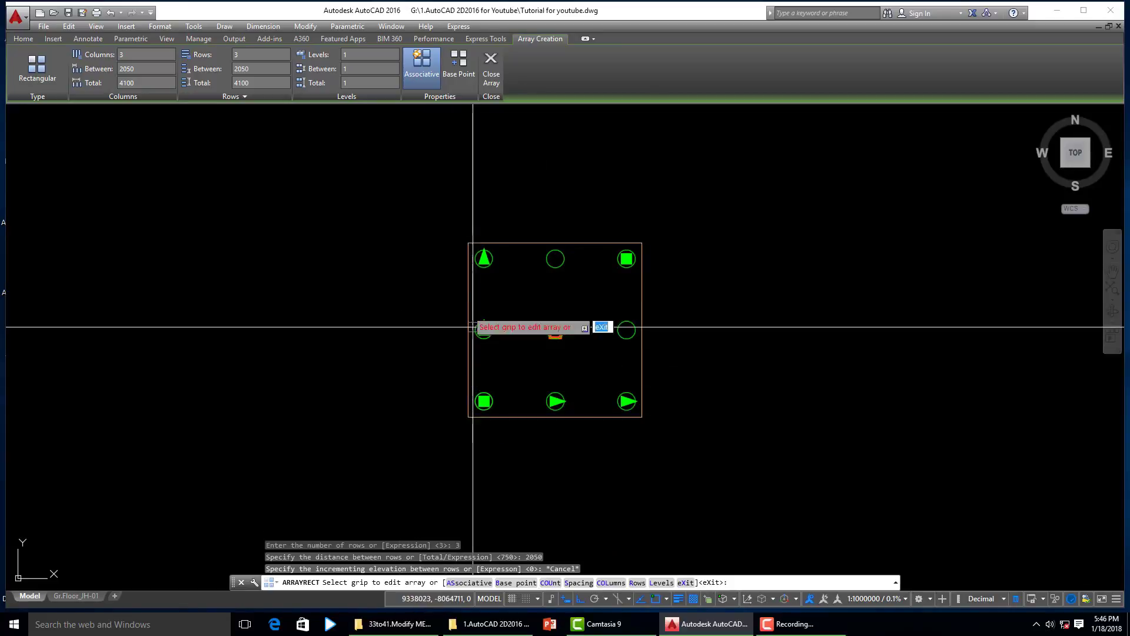
{"action": "scroll", "coordinate": [480, 280], "scroll_direction": "up", "scroll_amount": 2}
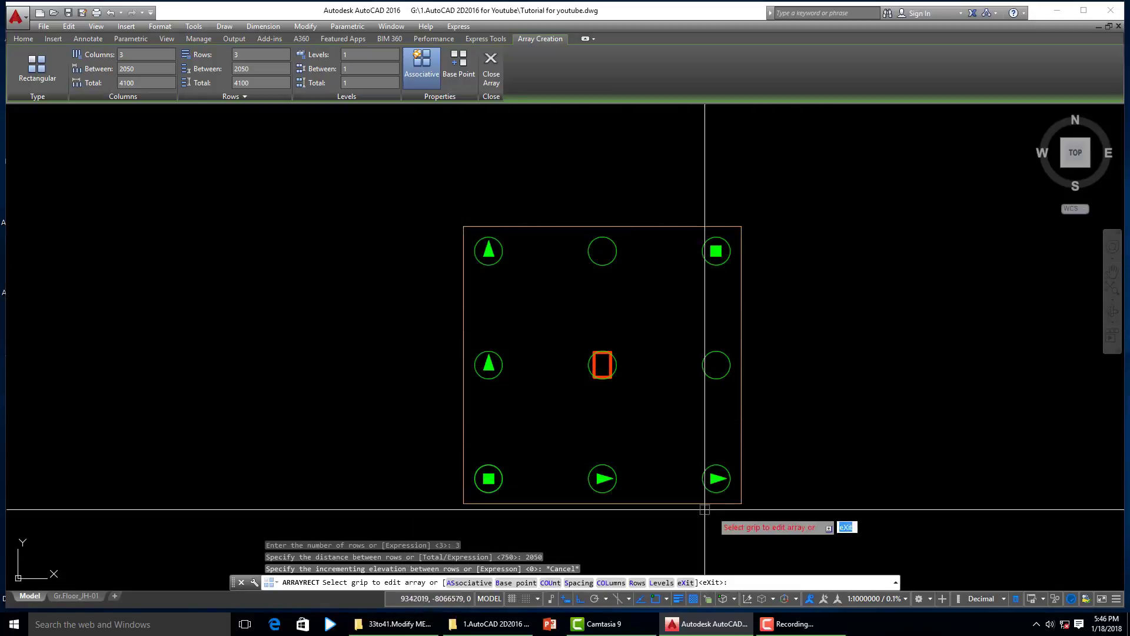
{"action": "key", "text": "Escape"}
{"action": "key", "text": "Escape"}
{"action": "key", "text": "Escape"}
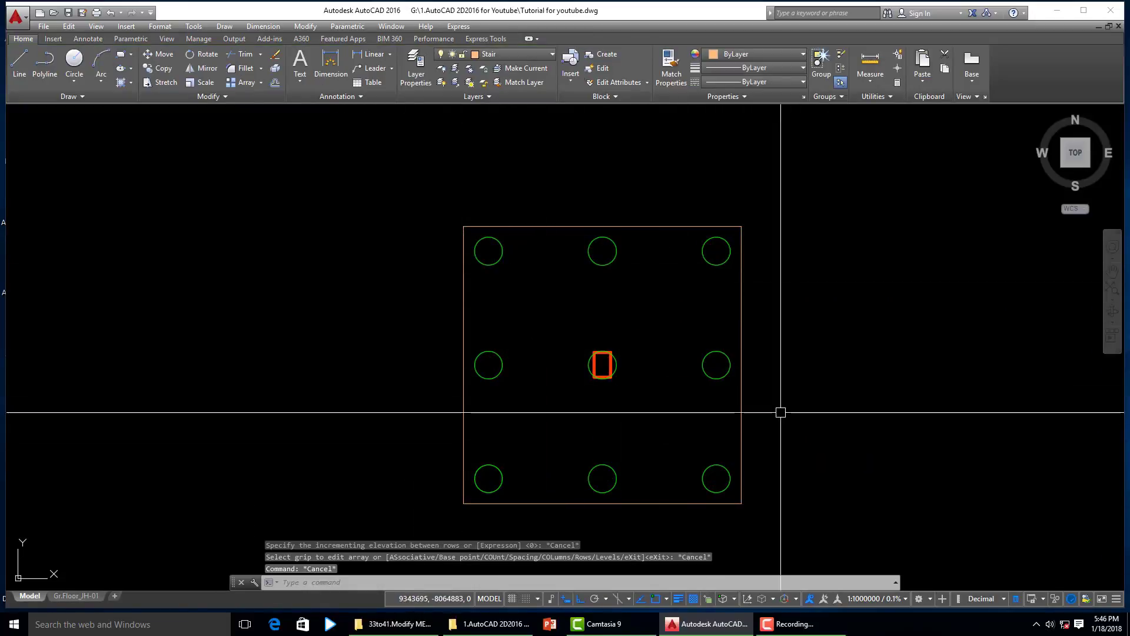
Erase the column copies in the upper rows of the grid.
{"action": "scroll", "coordinate": [758, 404], "scroll_direction": "down", "scroll_amount": 3}
{"action": "left_click", "coordinate": [436, 256]}
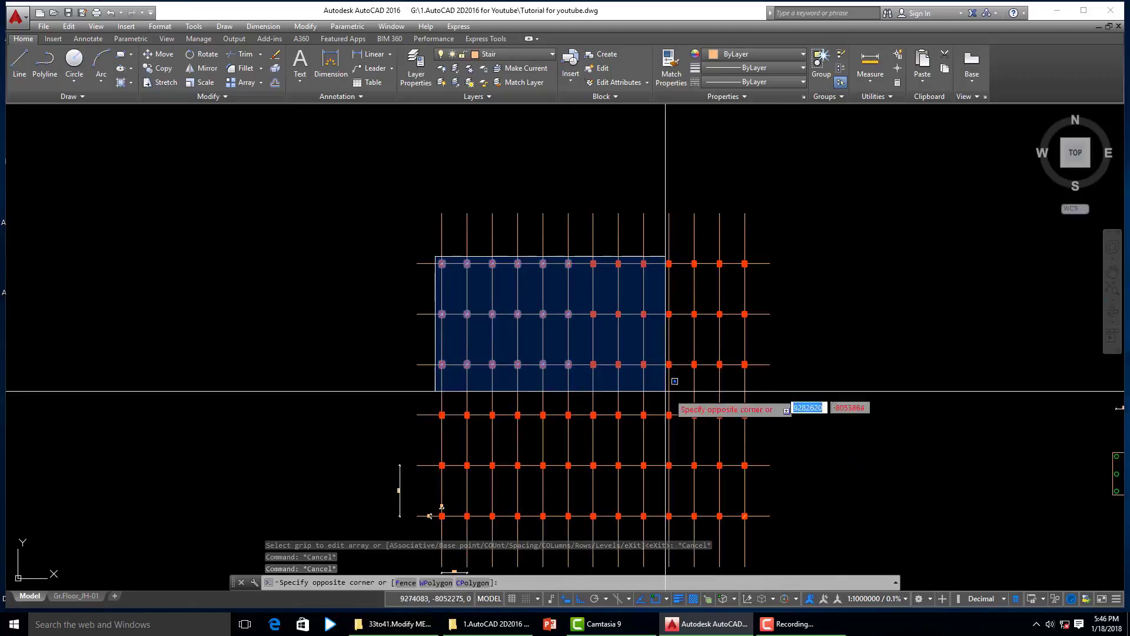
{"action": "left_click", "coordinate": [776, 460]}
{"action": "key", "text": "Delete"}
Erase the remaining rows' columns, keeping only the bottom-left column.
{"action": "middle_click_drag", "start_coordinate": [626, 296], "coordinate": [667, 237]}
{"action": "scroll", "coordinate": [471, 457], "scroll_direction": "up", "scroll_amount": 4}
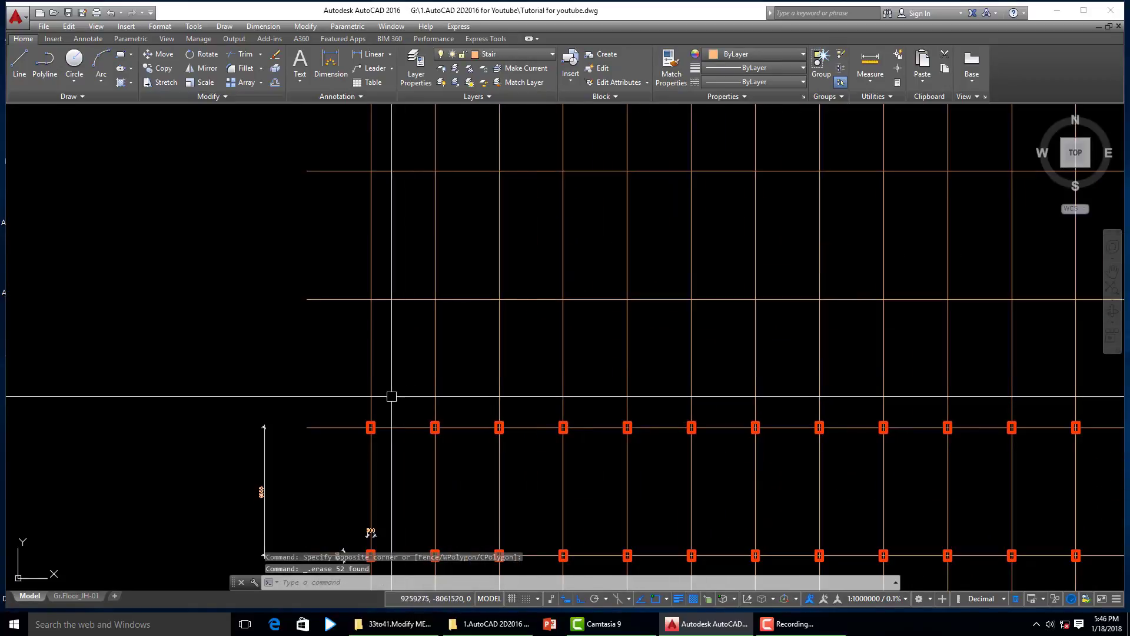
{"action": "left_click", "coordinate": [371, 392]}
{"action": "scroll", "coordinate": [371, 391], "scroll_direction": "down", "scroll_amount": 2}
{"action": "left_click", "coordinate": [862, 428]}
{"action": "key", "text": "Delete"}
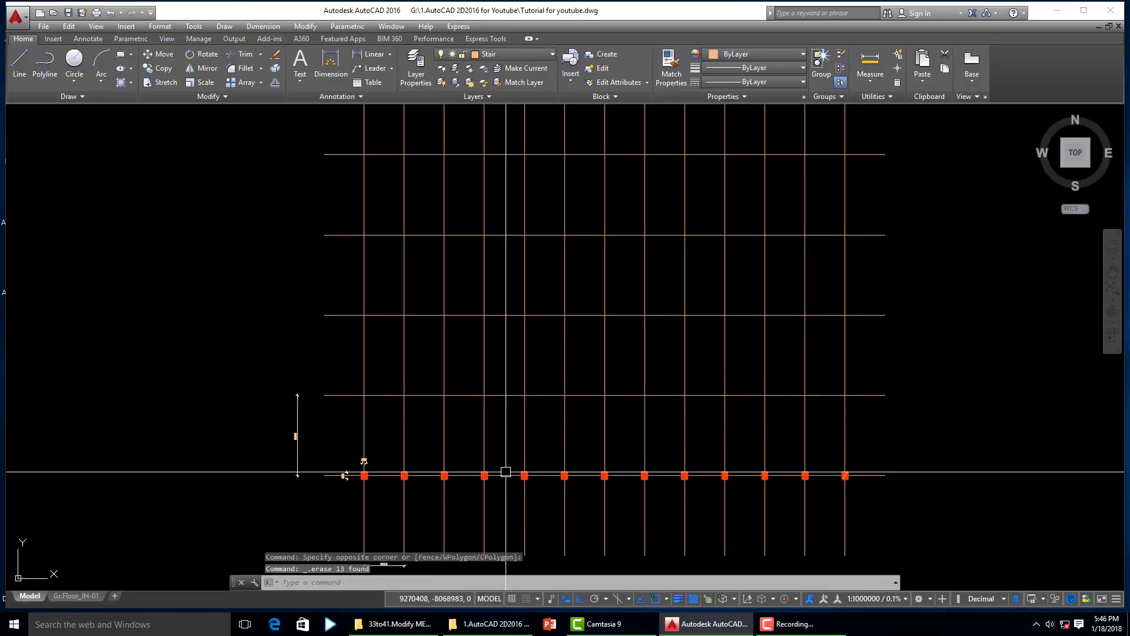
{"action": "scroll", "coordinate": [437, 441], "scroll_direction": "down", "scroll_amount": 3}
{"action": "scroll", "coordinate": [449, 392], "scroll_direction": "up", "scroll_amount": 5}
{"action": "scroll", "coordinate": [474, 342], "scroll_direction": "up", "scroll_amount": 1}
{"action": "scroll", "coordinate": [474, 343], "scroll_direction": "down", "scroll_amount": 2}
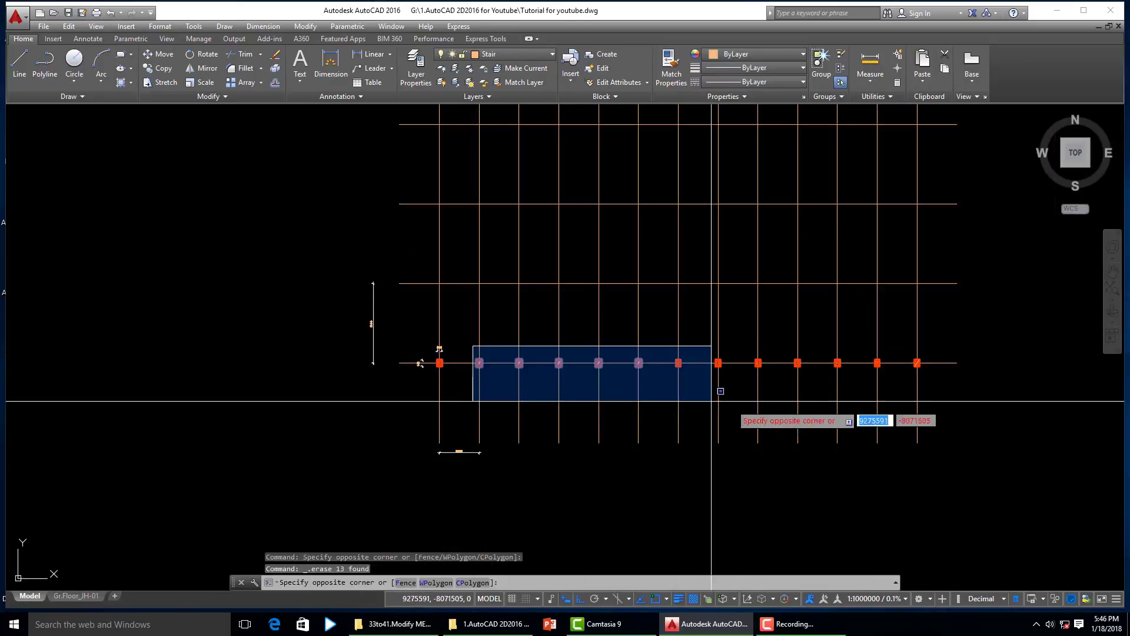
{"action": "left_click", "coordinate": [922, 378]}
{"action": "key", "text": "Delete"}
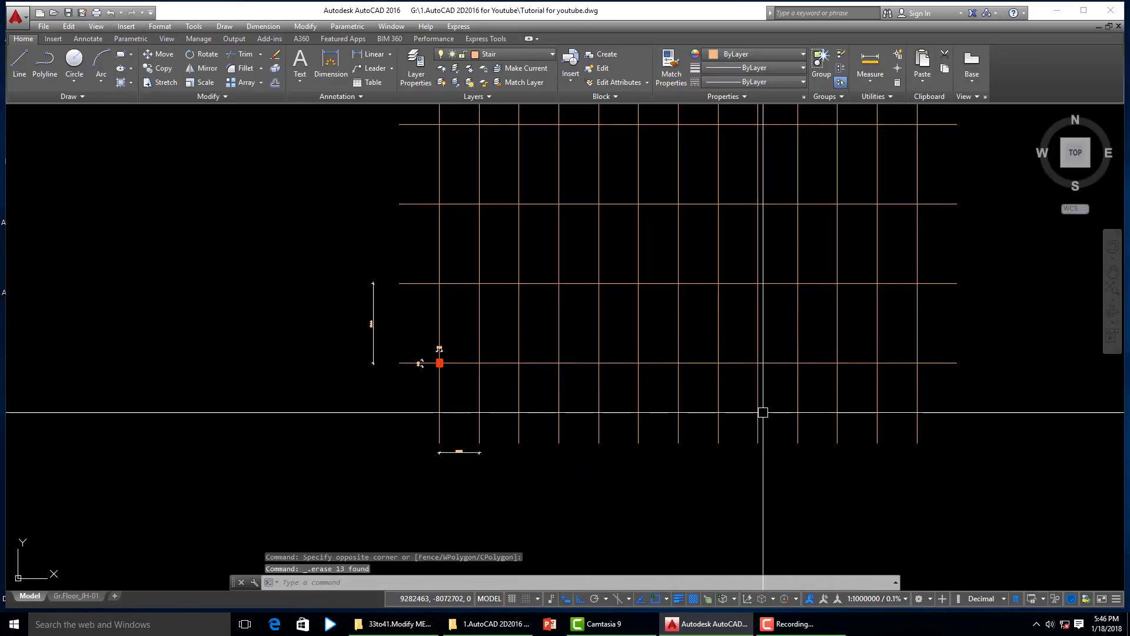
Start a rectangular array of the bottom-left column rectangle.
{"action": "left_click", "coordinate": [245, 82]}
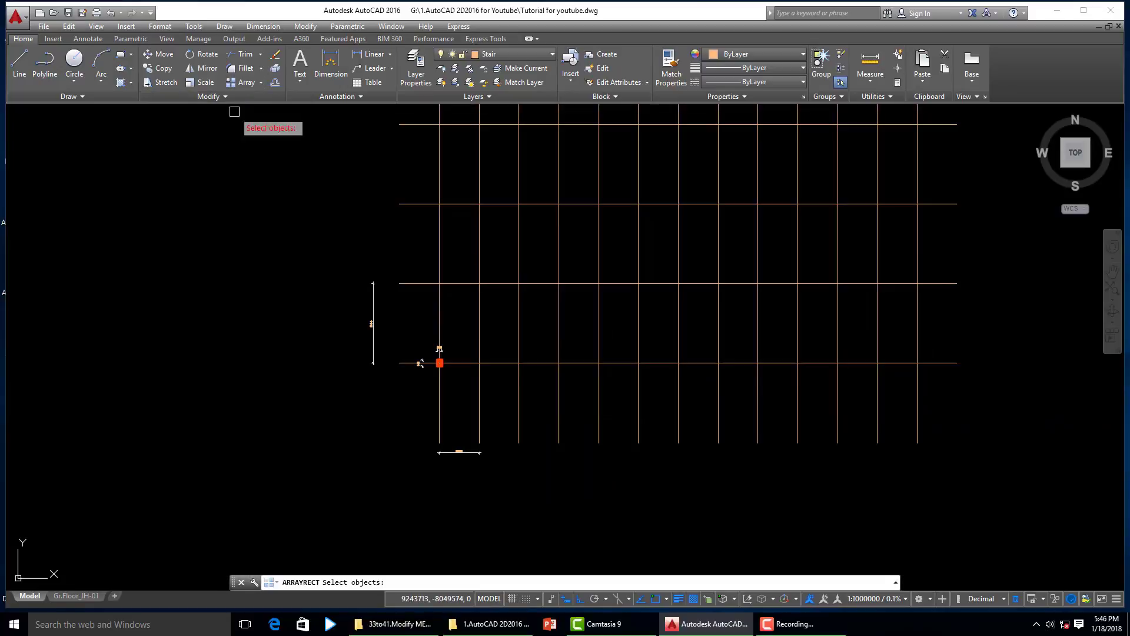
{"action": "scroll", "coordinate": [457, 377], "scroll_direction": "up", "scroll_amount": 4}
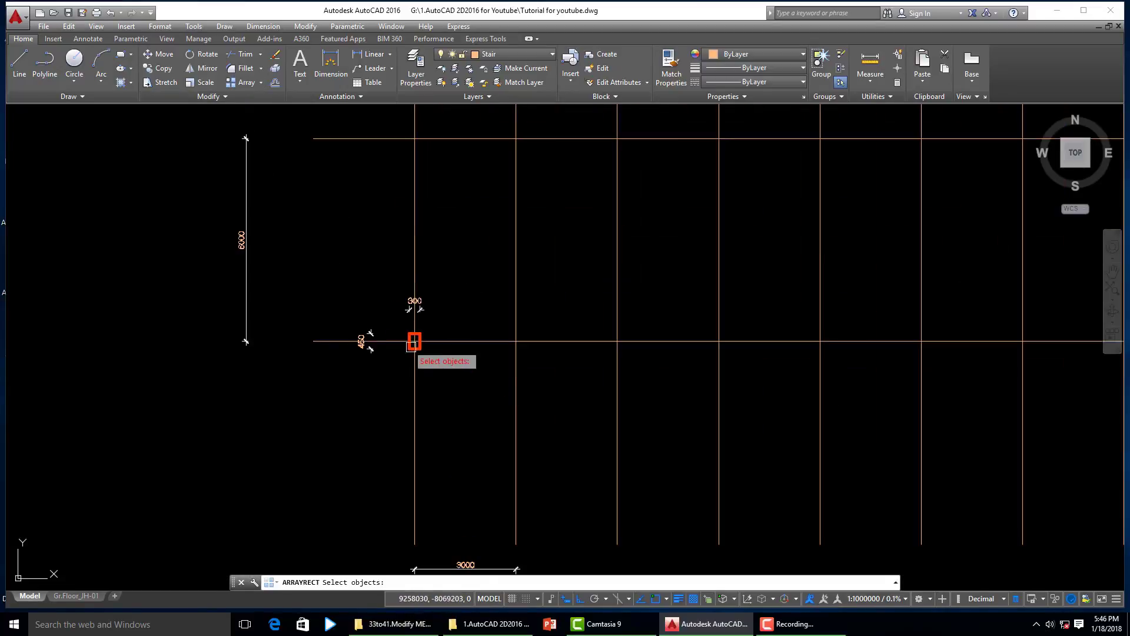
{"action": "scroll", "coordinate": [413, 344], "scroll_direction": "up", "scroll_amount": 2}
{"action": "left_click", "coordinate": [396, 322]}
{"action": "left_click", "coordinate": [453, 395]}
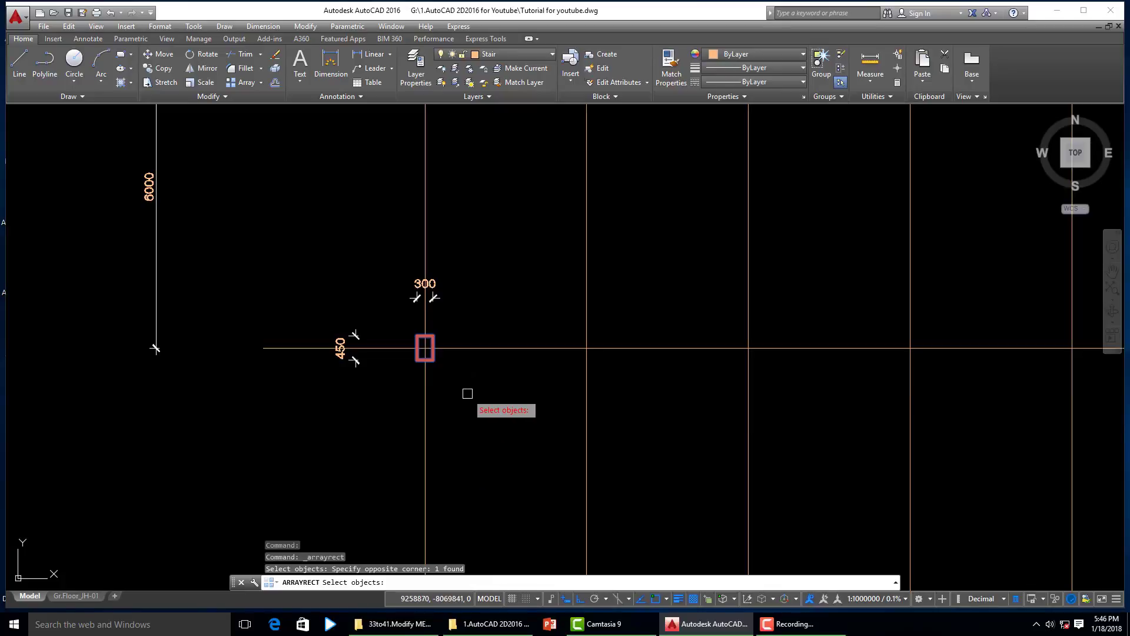
{"action": "key", "text": "Return"}
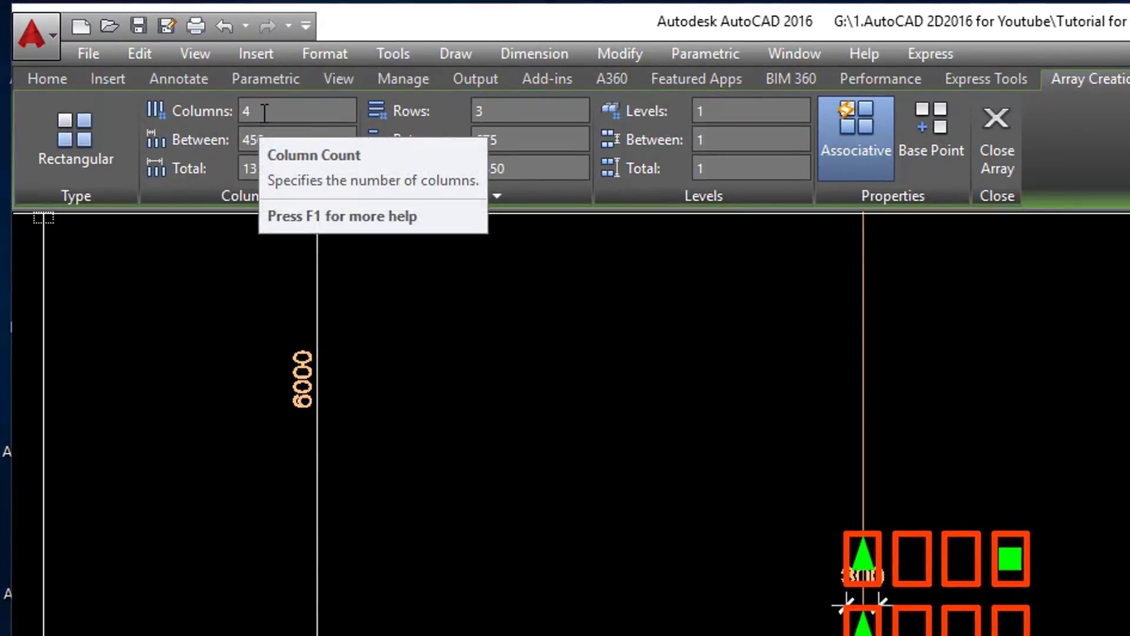
{"action": "scroll", "coordinate": [303, 530], "scroll_direction": "down", "scroll_amount": 3}
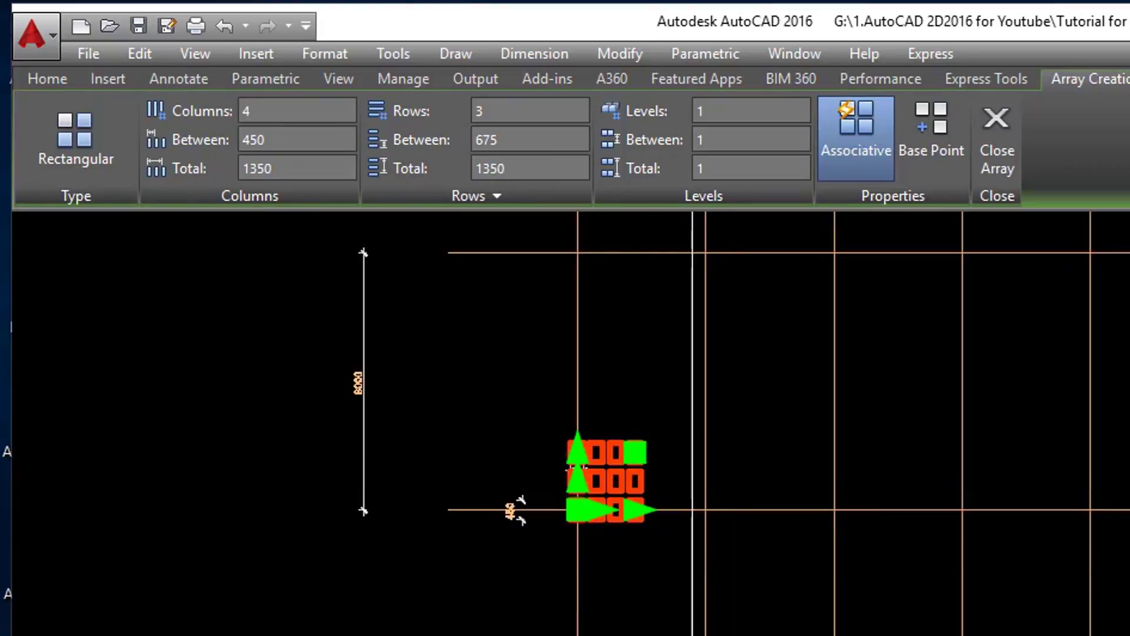
{"action": "scroll", "coordinate": [593, 471], "scroll_direction": "down", "scroll_amount": 2}
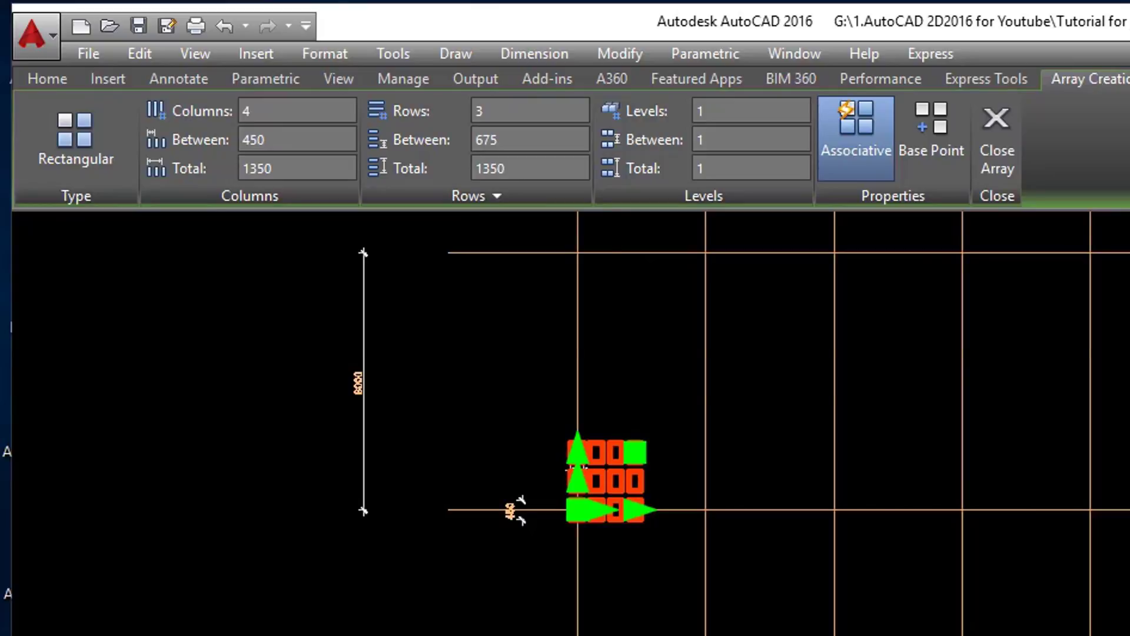
Set the column array to 13 columns and 6 rows.
{"action": "left_click", "coordinate": [268, 111]}
{"action": "type", "text": "13"}
{"action": "scroll", "coordinate": [547, 405], "scroll_direction": "down", "scroll_amount": 5}
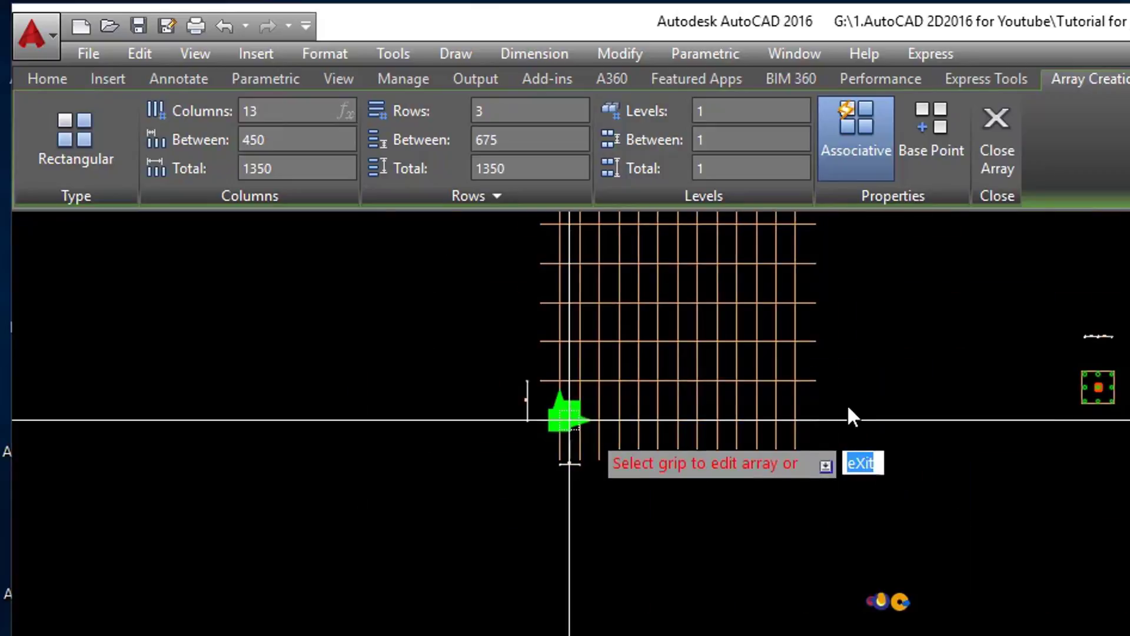
{"action": "scroll", "coordinate": [848, 412], "scroll_direction": "up", "scroll_amount": 2}
{"action": "scroll", "coordinate": [806, 530], "scroll_direction": "down", "scroll_amount": 4}
{"action": "scroll", "coordinate": [821, 497], "scroll_direction": "up", "scroll_amount": 2}
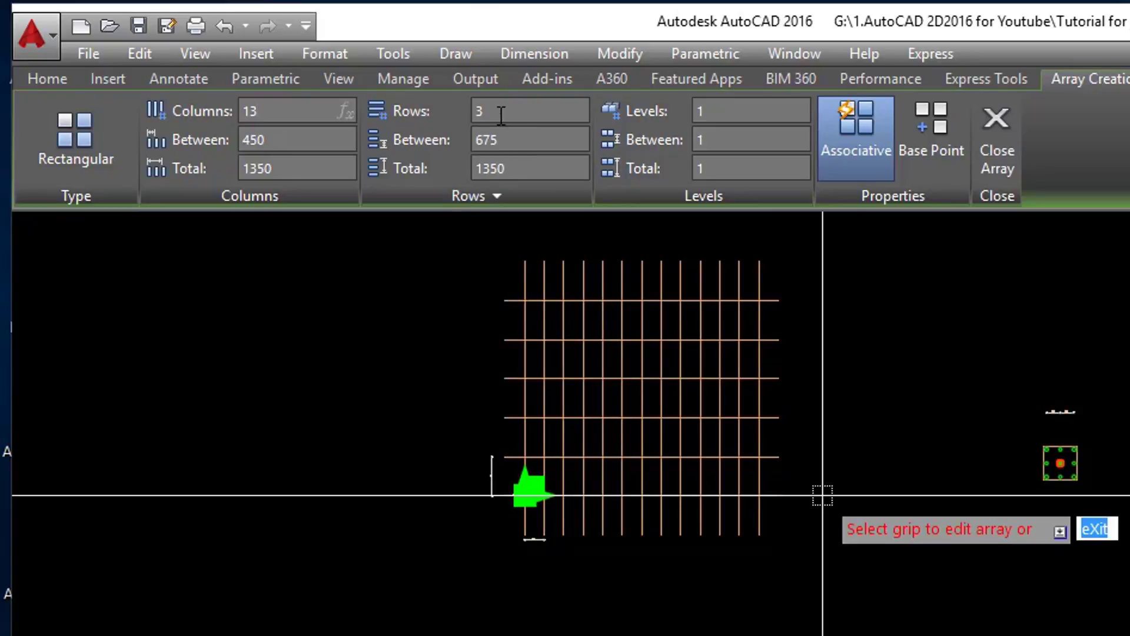
{"action": "left_click", "coordinate": [480, 112]}
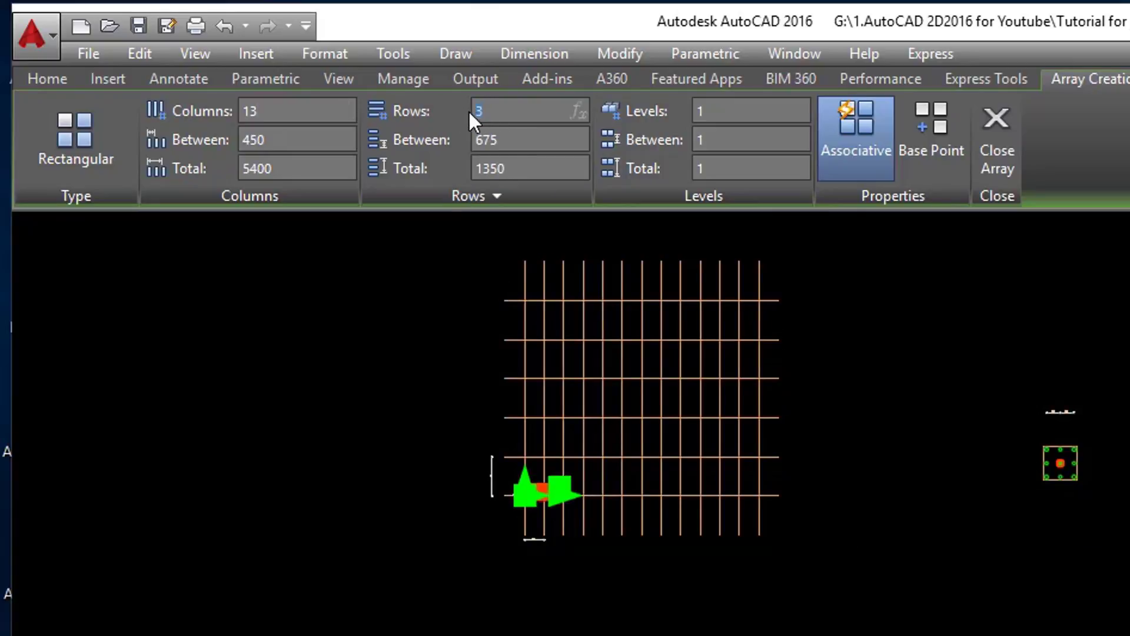
{"action": "type", "text": "6"}
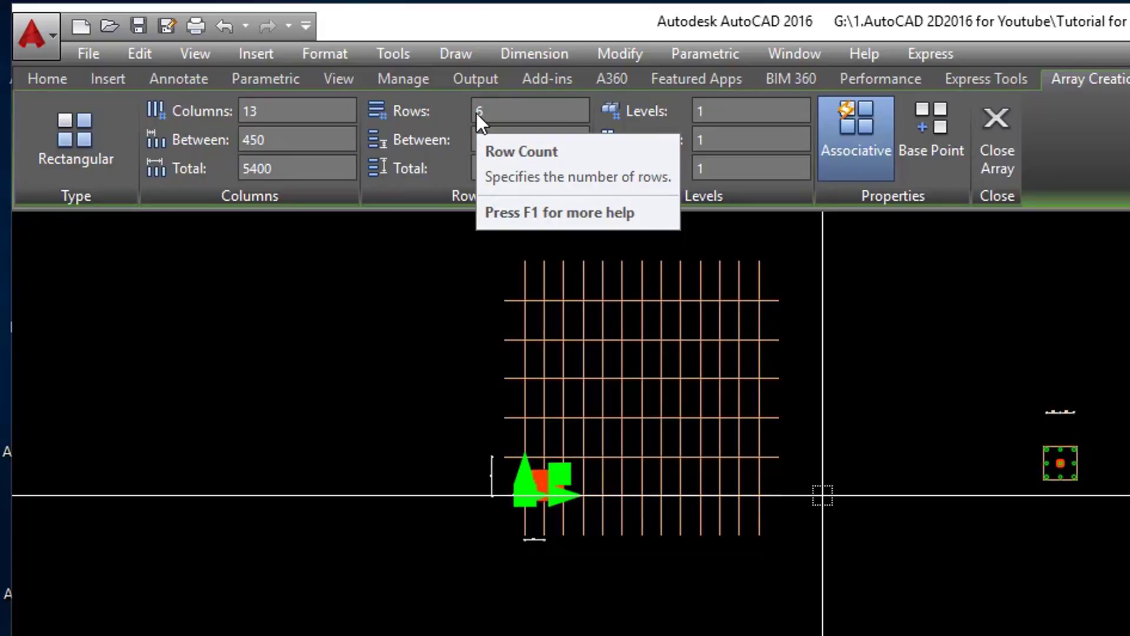
{"action": "key", "text": "Return"}
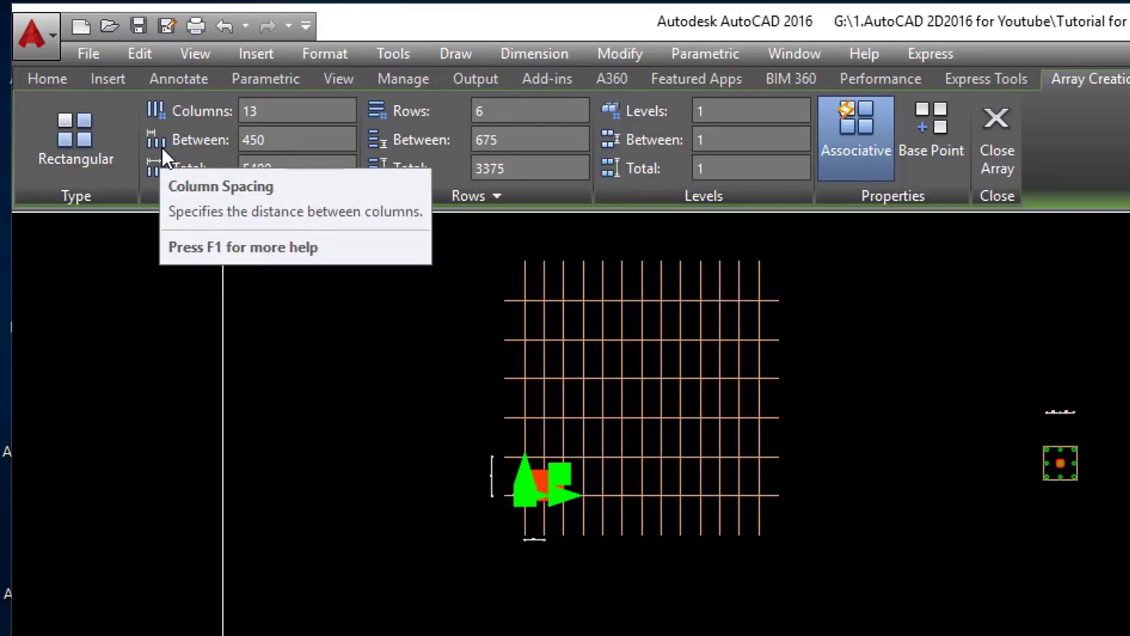
Space the array columns 3000 apart and the rows 6000 apart.
{"action": "left_click", "coordinate": [276, 139]}
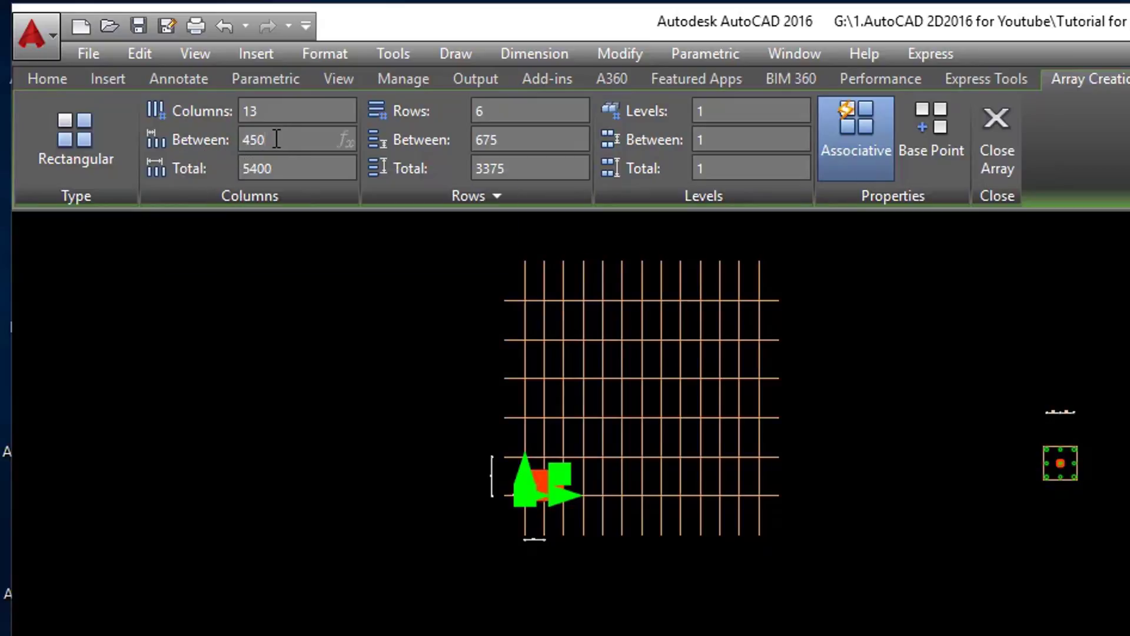
{"action": "left_click_drag", "start_coordinate": [266, 139], "coordinate": [234, 145]}
{"action": "type", "text": "3000"}
{"action": "key", "text": "Return"}
{"action": "left_click_drag", "start_coordinate": [499, 140], "coordinate": [483, 141]}
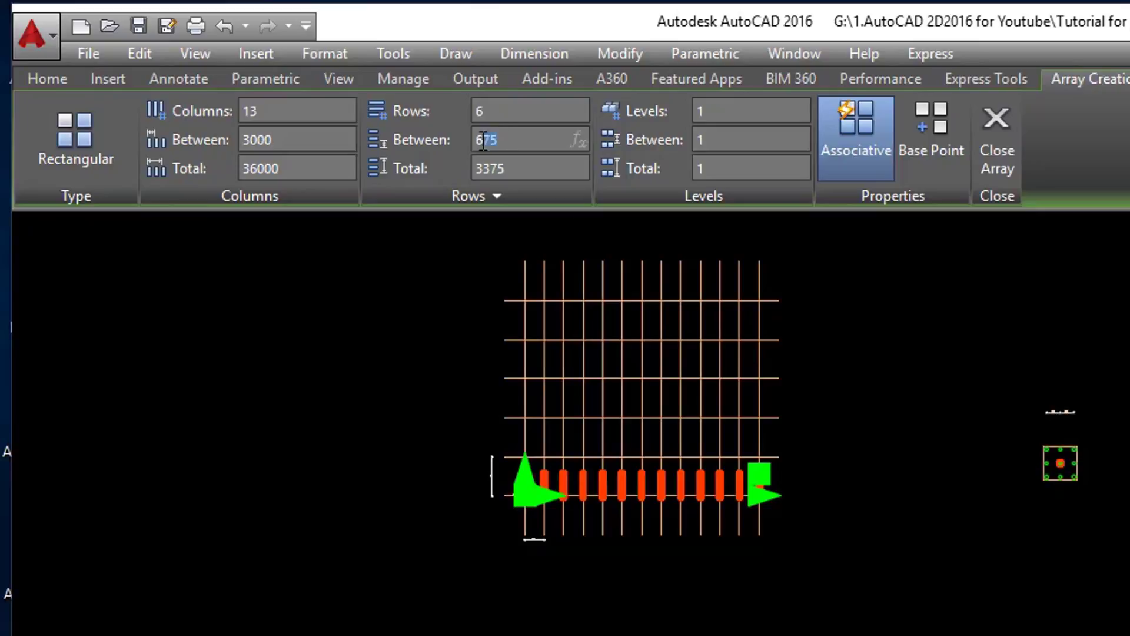
{"action": "type", "text": "6000"}
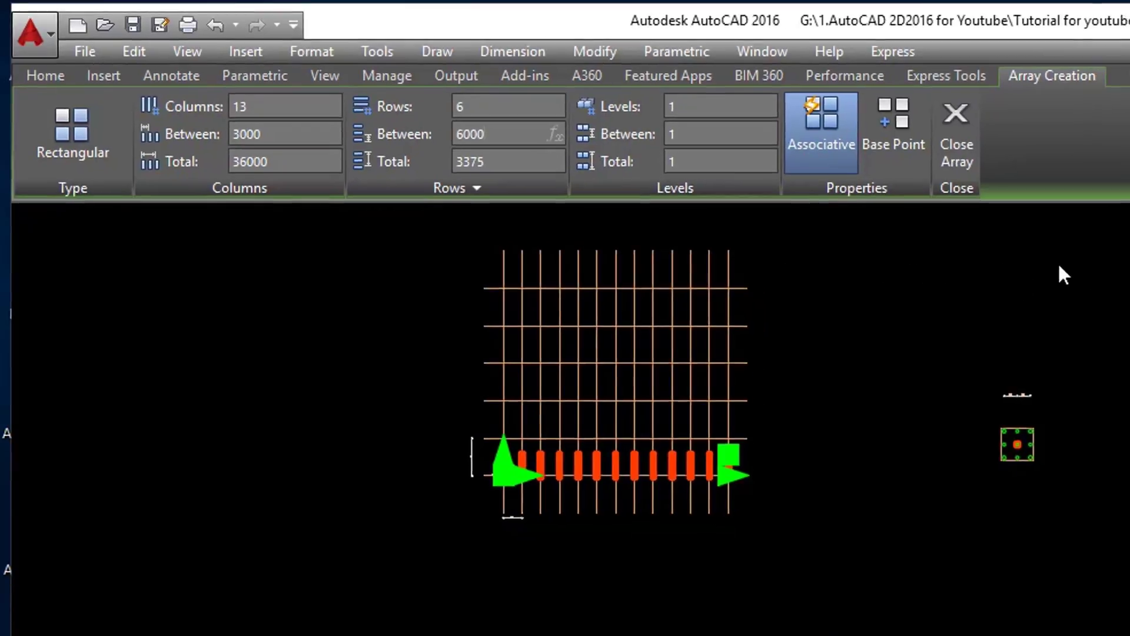
{"action": "key", "text": "Return"}
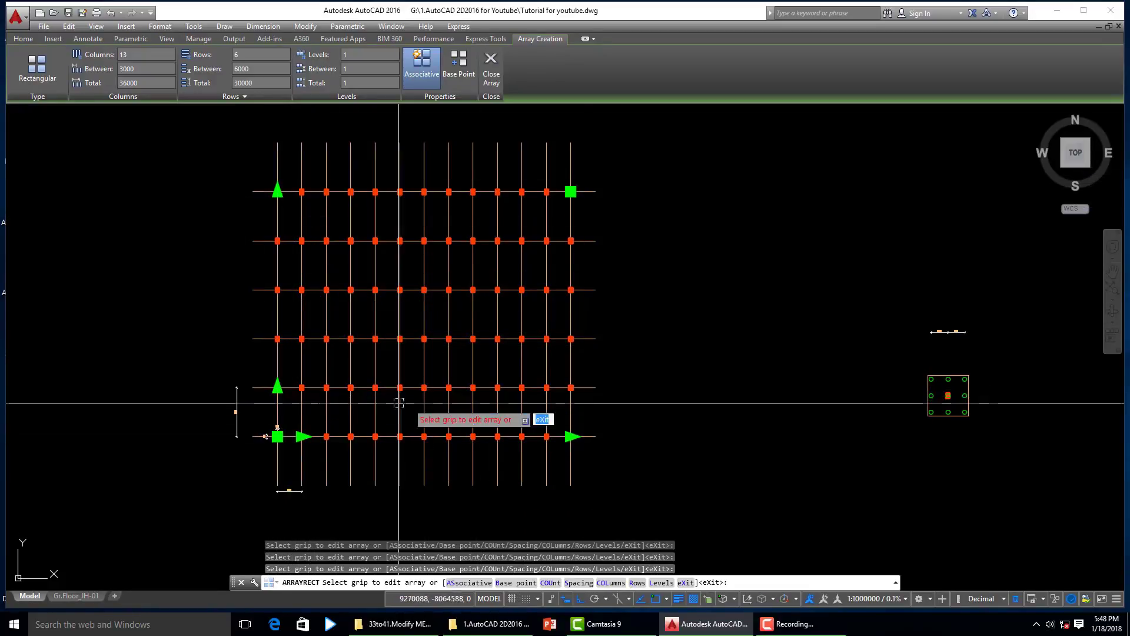
Zoom in and out to review the finished 13-by-6 column array.
{"action": "scroll", "coordinate": [356, 437], "scroll_direction": "up", "scroll_amount": 5}
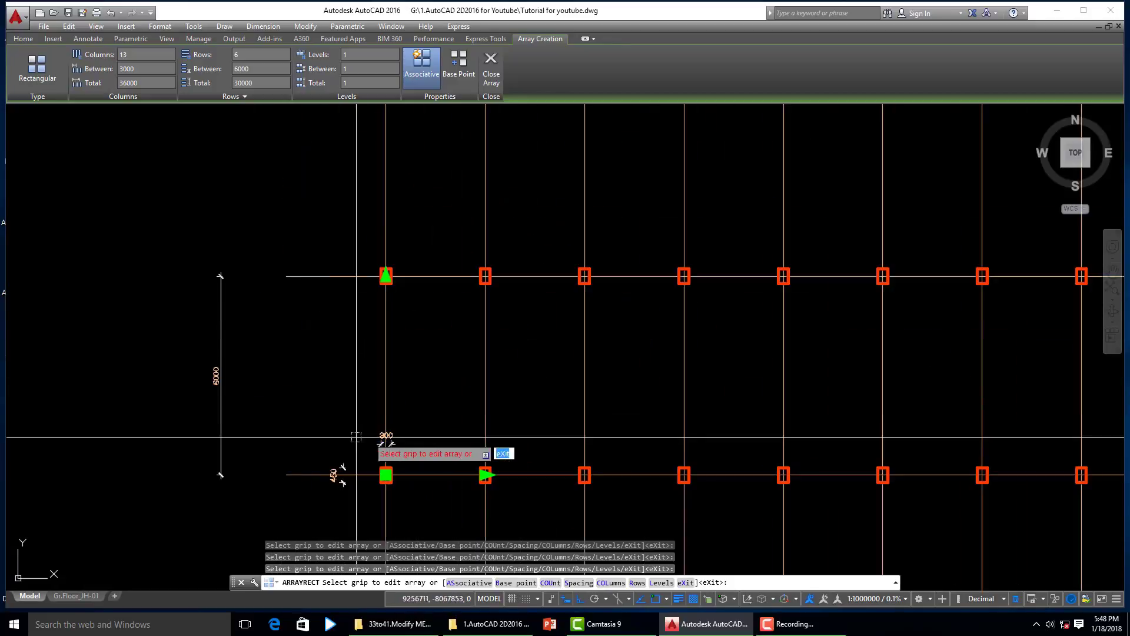
{"action": "scroll", "coordinate": [365, 424], "scroll_direction": "down", "scroll_amount": 2}
{"action": "scroll", "coordinate": [353, 430], "scroll_direction": "up", "scroll_amount": 4}
{"action": "scroll", "coordinate": [376, 428], "scroll_direction": "down", "scroll_amount": 2}
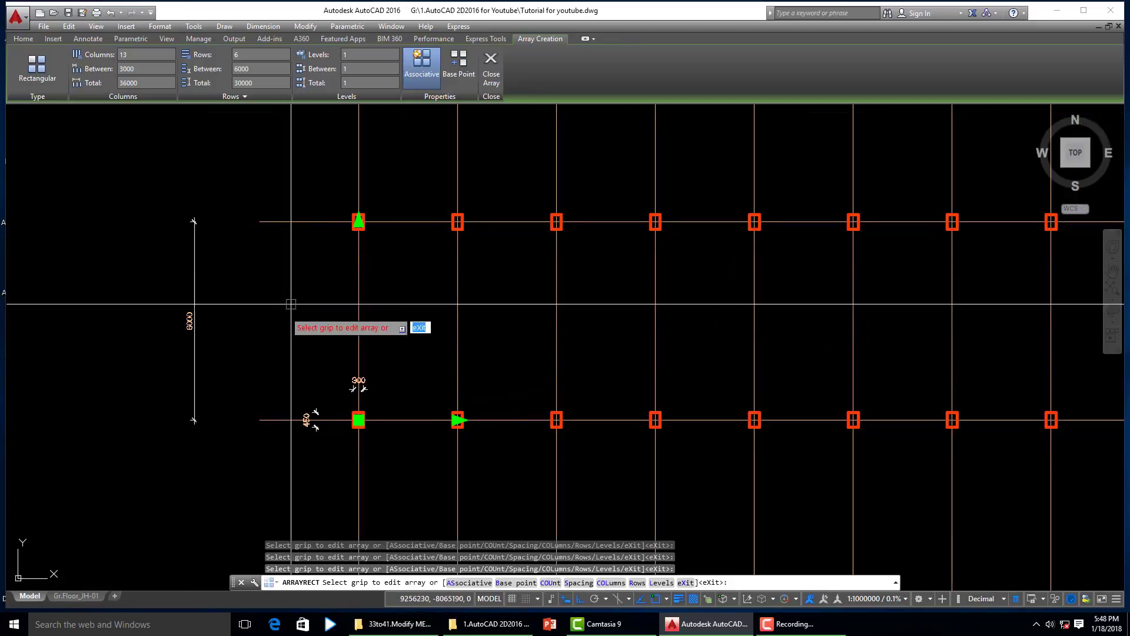
{"action": "scroll", "coordinate": [197, 348], "scroll_direction": "up", "scroll_amount": 4}
{"action": "scroll", "coordinate": [247, 306], "scroll_direction": "down", "scroll_amount": 4}
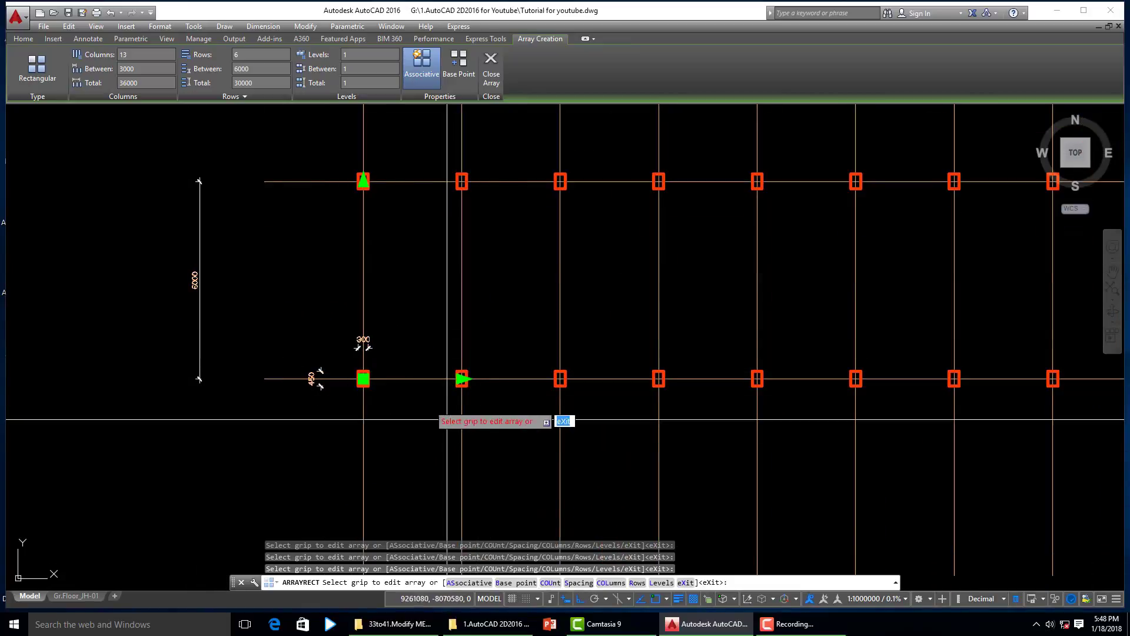
{"action": "scroll", "coordinate": [342, 315], "scroll_direction": "down", "scroll_amount": 4}
{"action": "scroll", "coordinate": [354, 330], "scroll_direction": "up", "scroll_amount": 4}
{"action": "scroll", "coordinate": [353, 324], "scroll_direction": "up", "scroll_amount": 1}
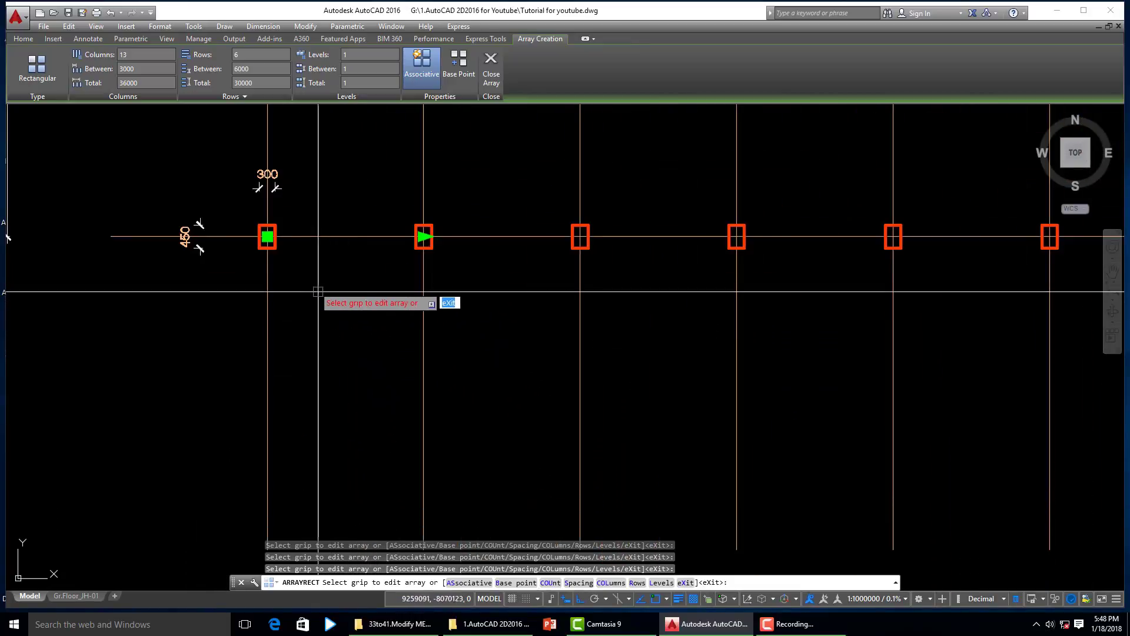
{"action": "scroll", "coordinate": [406, 373], "scroll_direction": "down", "scroll_amount": 4}
{"action": "scroll", "coordinate": [383, 406], "scroll_direction": "up", "scroll_amount": 6}
{"action": "scroll", "coordinate": [364, 373], "scroll_direction": "down", "scroll_amount": 6}
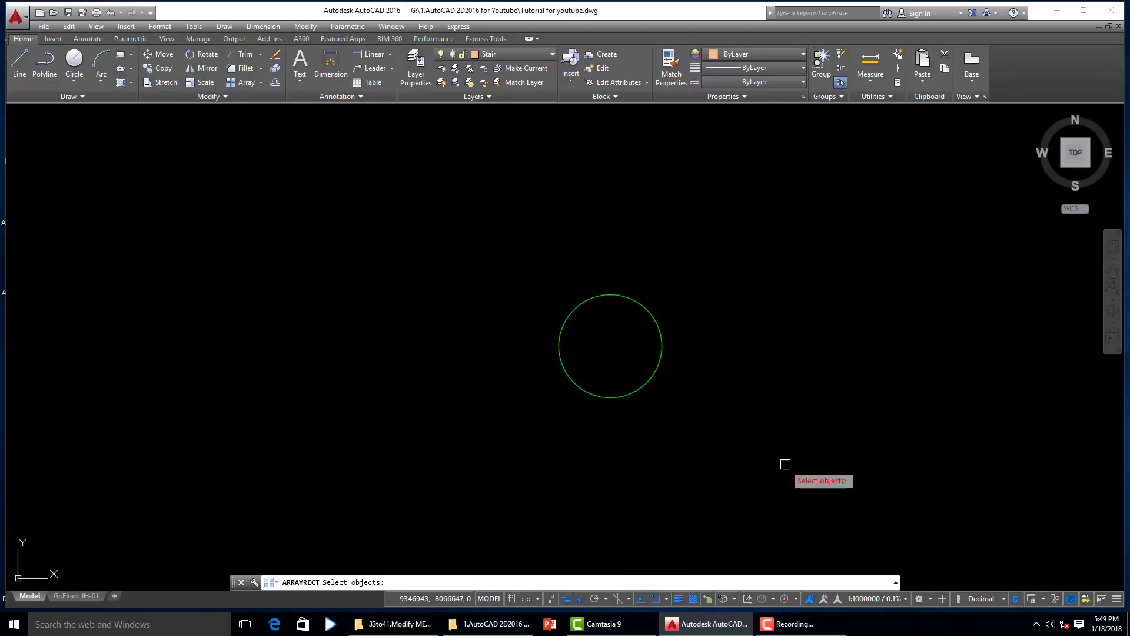
Make the lone circle a rectangular array defined by COUnt.
{"action": "left_click", "coordinate": [650, 381]}
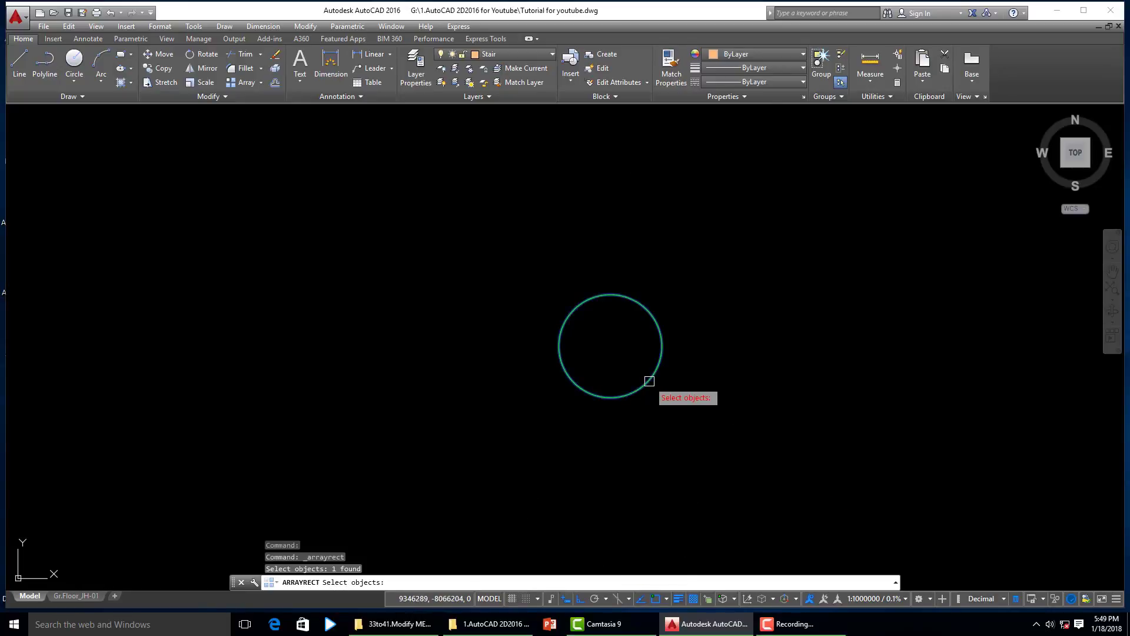
{"action": "key", "text": "Return"}
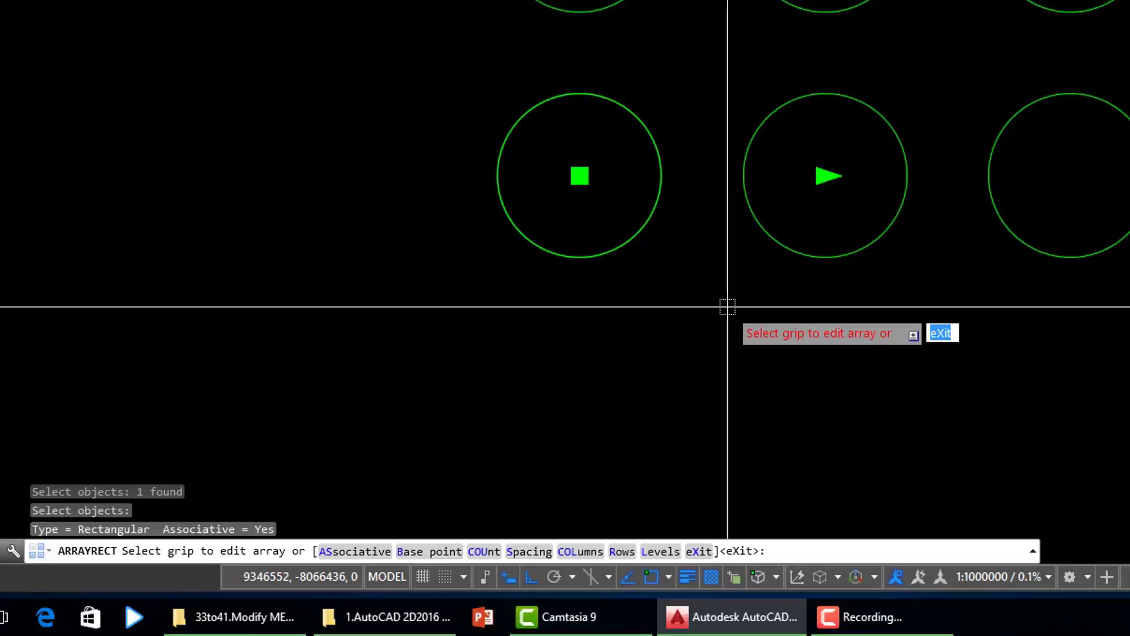
{"action": "type", "text": "c"}
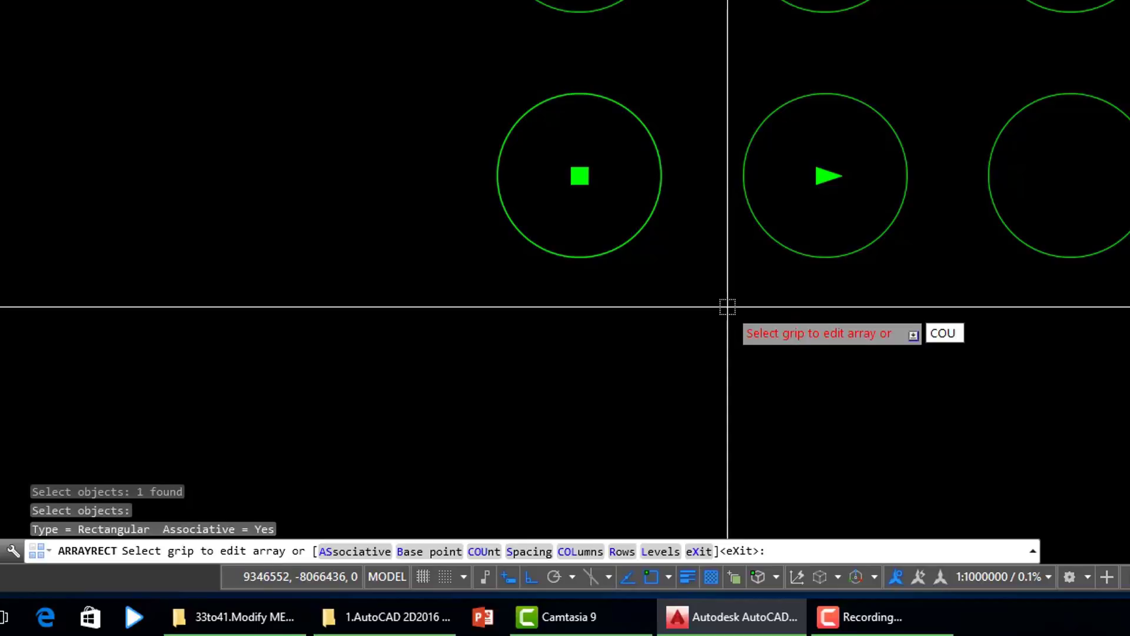
{"action": "key", "text": "Return"}
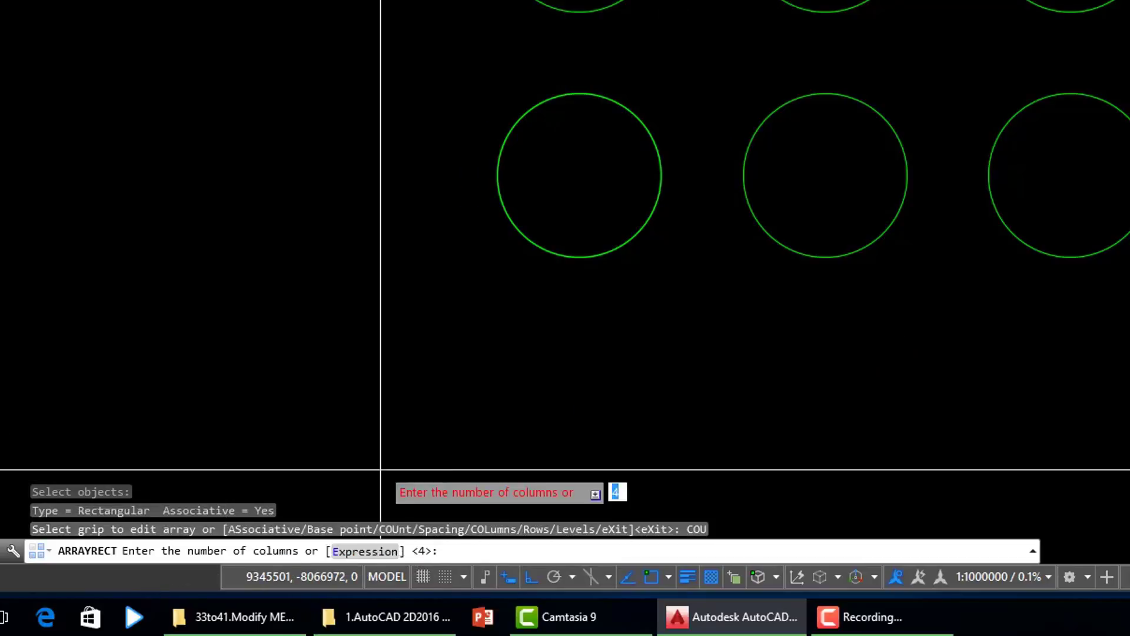
Set the circle array to 10 columns by 20 rows at 750 spacing and finish it.
{"action": "scroll", "coordinate": [66, 300], "scroll_direction": "down", "scroll_amount": 3}
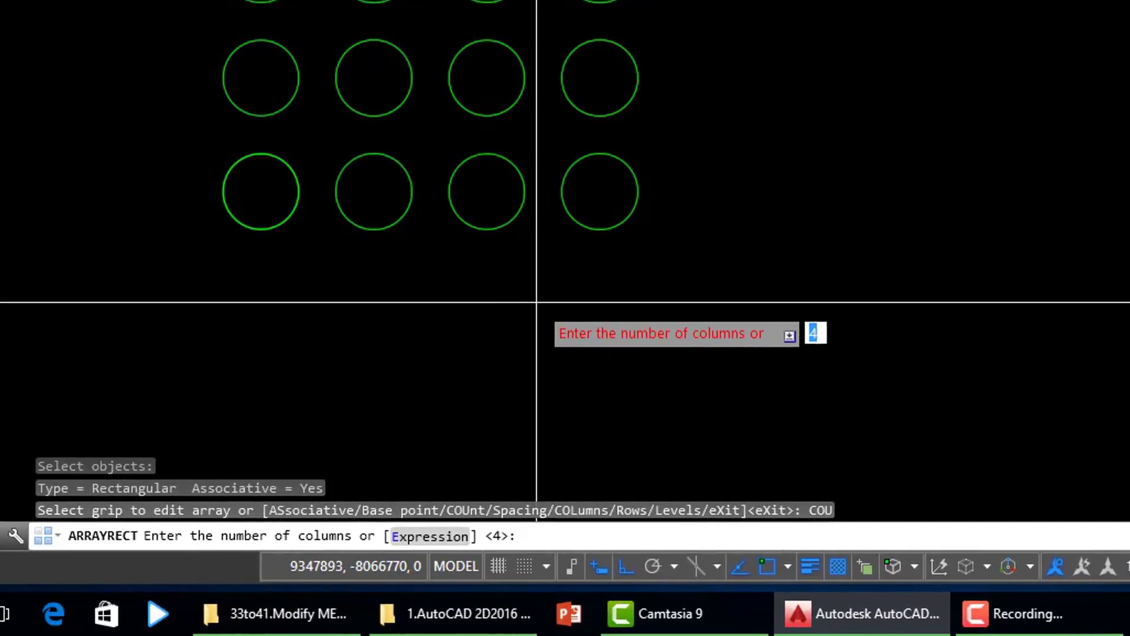
{"action": "type", "text": "10"}
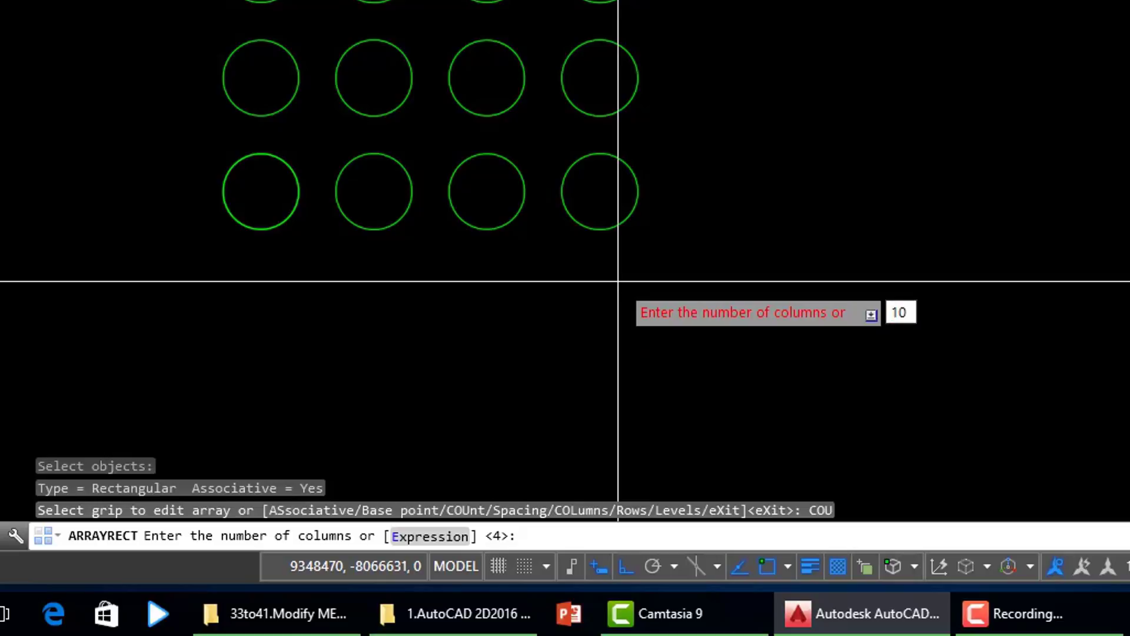
{"action": "key", "text": "Return"}
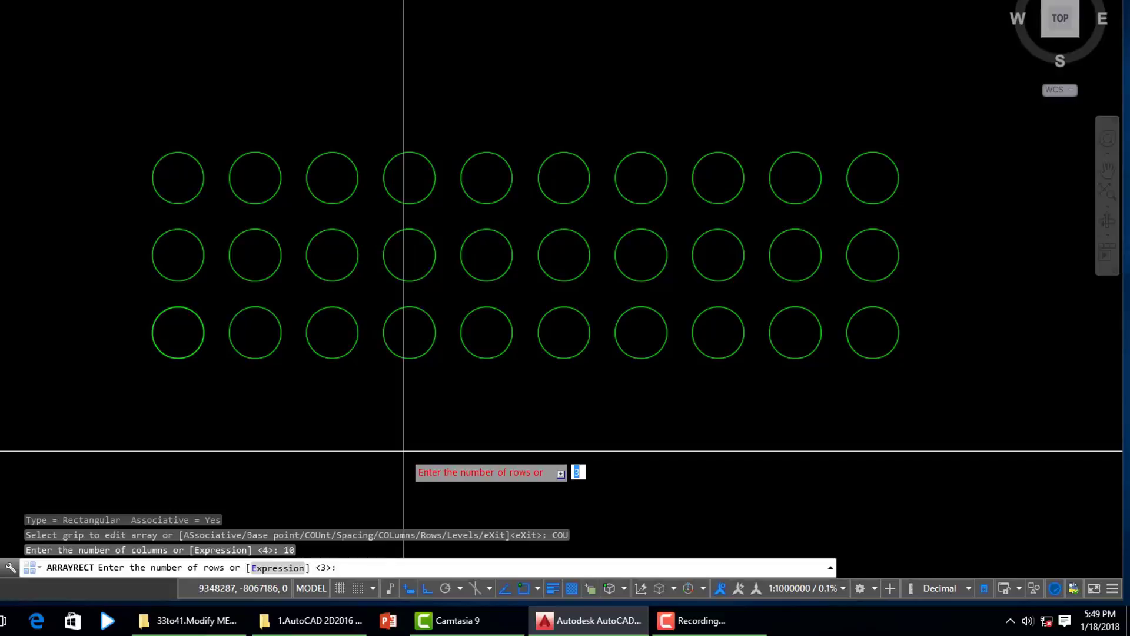
{"action": "type", "text": "0"}
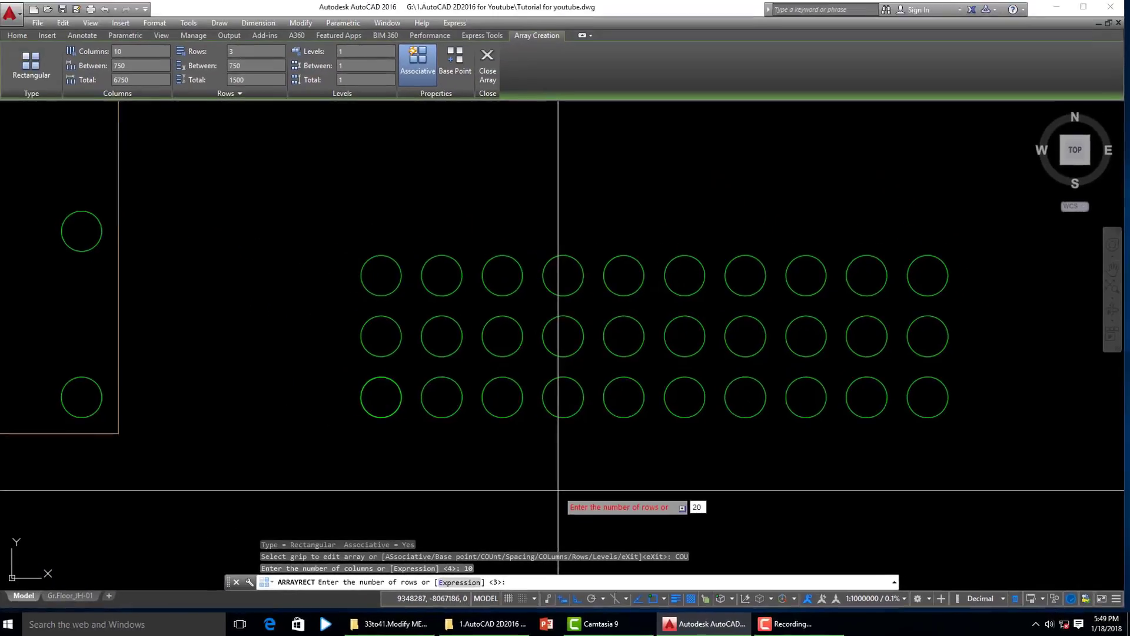
{"action": "key", "text": "Return"}
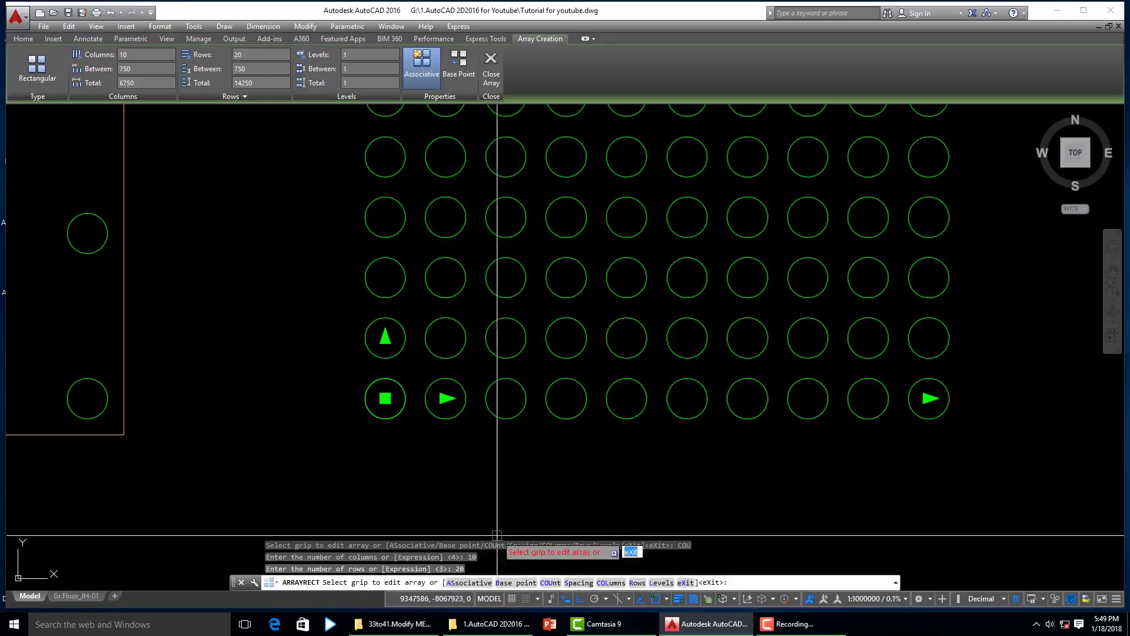
{"action": "scroll", "coordinate": [530, 461], "scroll_direction": "down", "scroll_amount": 6}
{"action": "scroll", "coordinate": [471, 419], "scroll_direction": "up", "scroll_amount": 2}
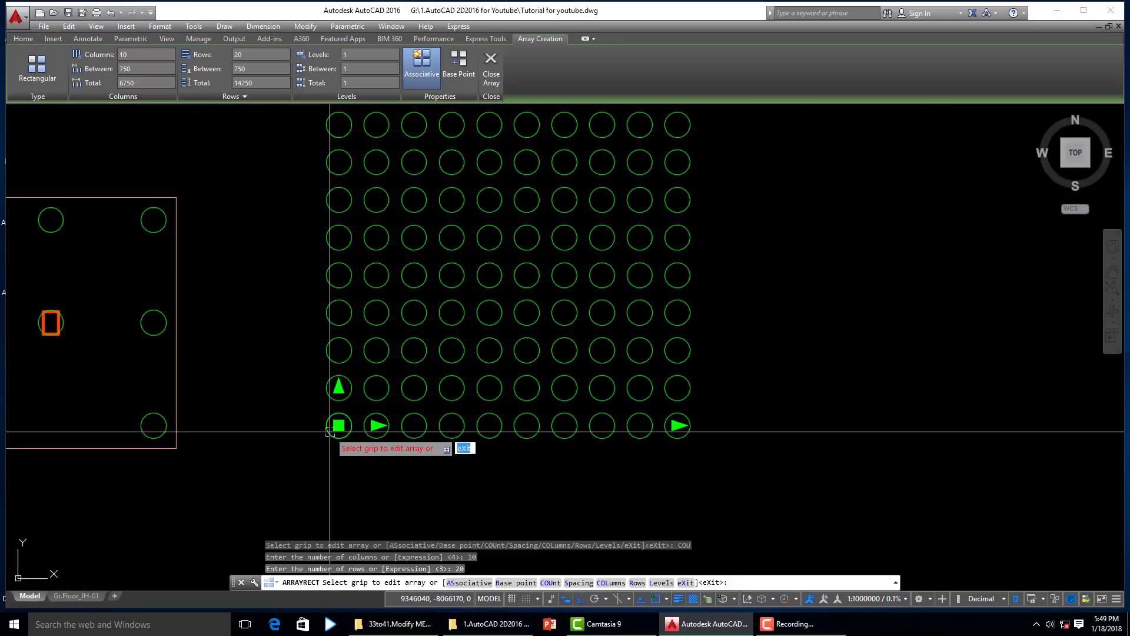
{"action": "scroll", "coordinate": [602, 459], "scroll_direction": "down", "scroll_amount": 2}
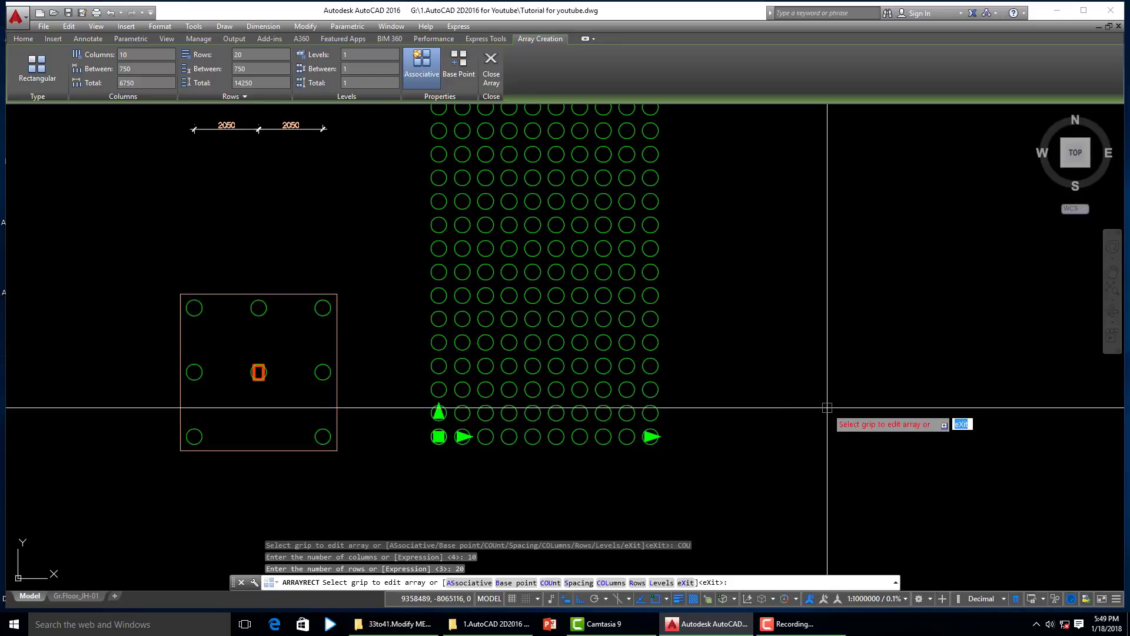
{"action": "key", "text": "Return"}
{"action": "scroll", "coordinate": [601, 424], "scroll_direction": "up", "scroll_amount": 2}
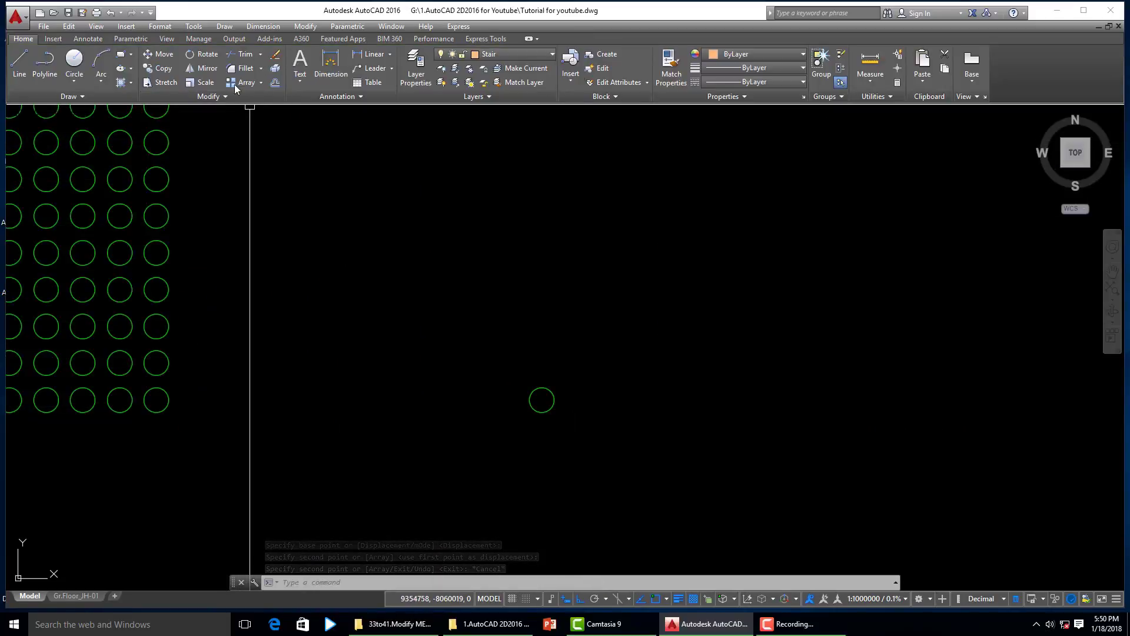
Create a 4-by-3 rectangular array of the other lone circle using the Spacing option.
{"action": "left_click", "coordinate": [234, 87]}
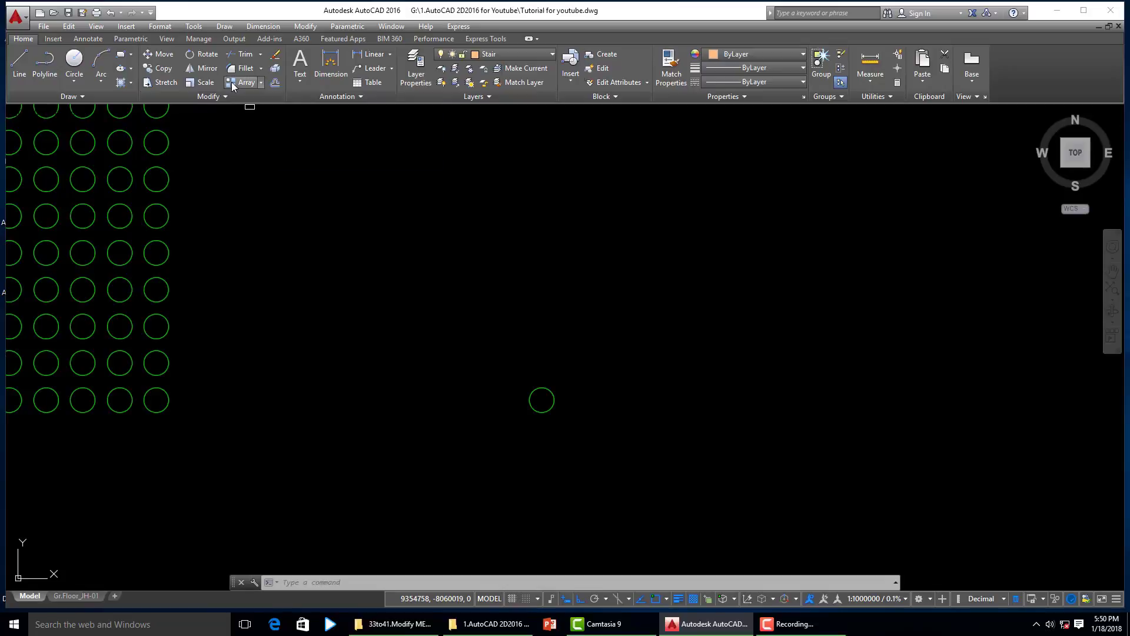
{"action": "left_click", "coordinate": [557, 404]}
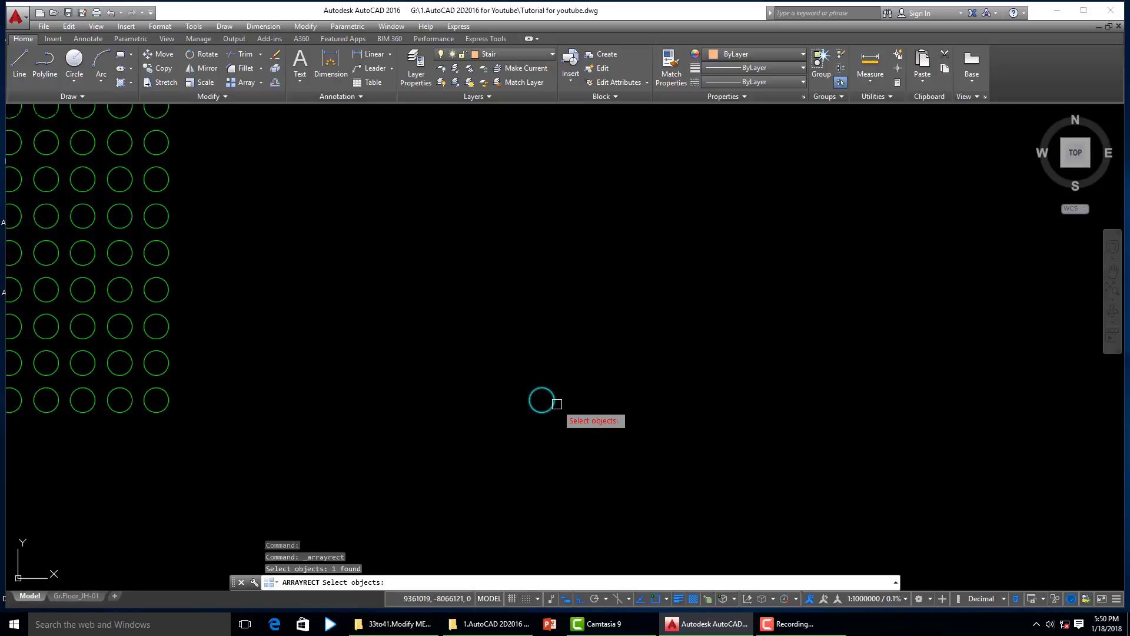
{"action": "key", "text": "Return"}
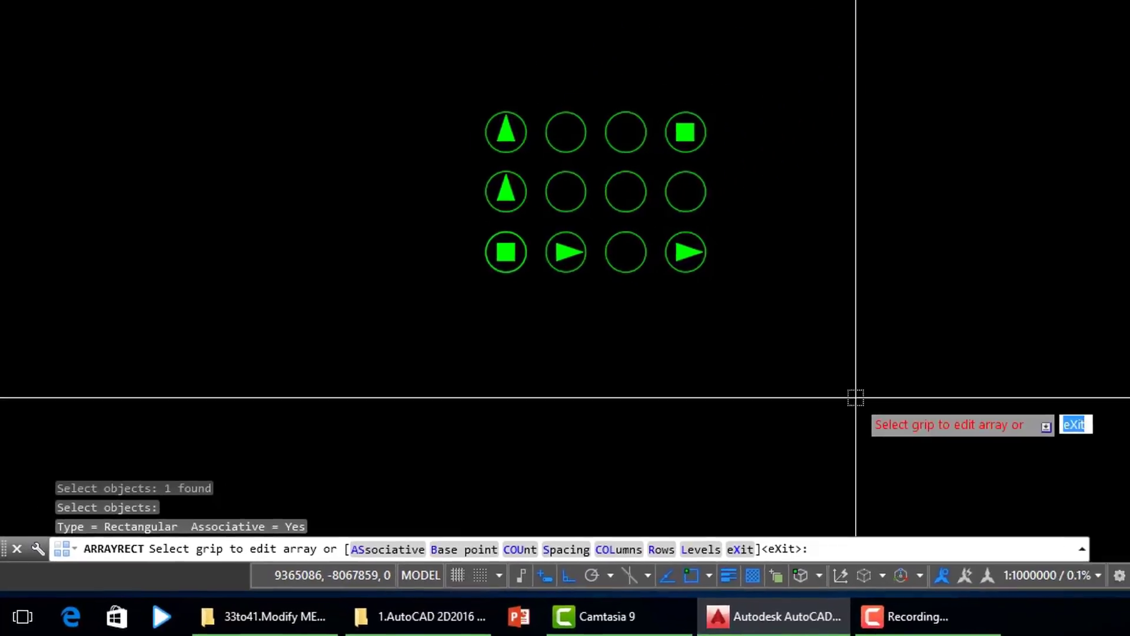
{"action": "type", "text": "S"}
{"action": "key", "text": "Return"}
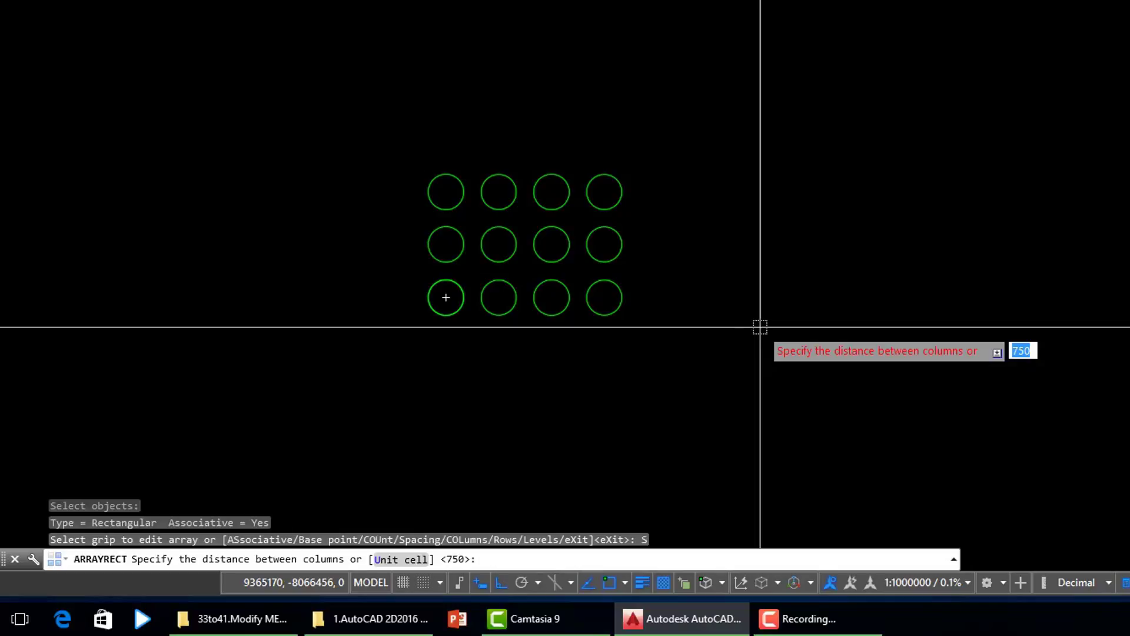
Space the array columns 4000 and rows 3500, then end the array command.
{"action": "type", "text": "4000"}
{"action": "key", "text": "Return"}
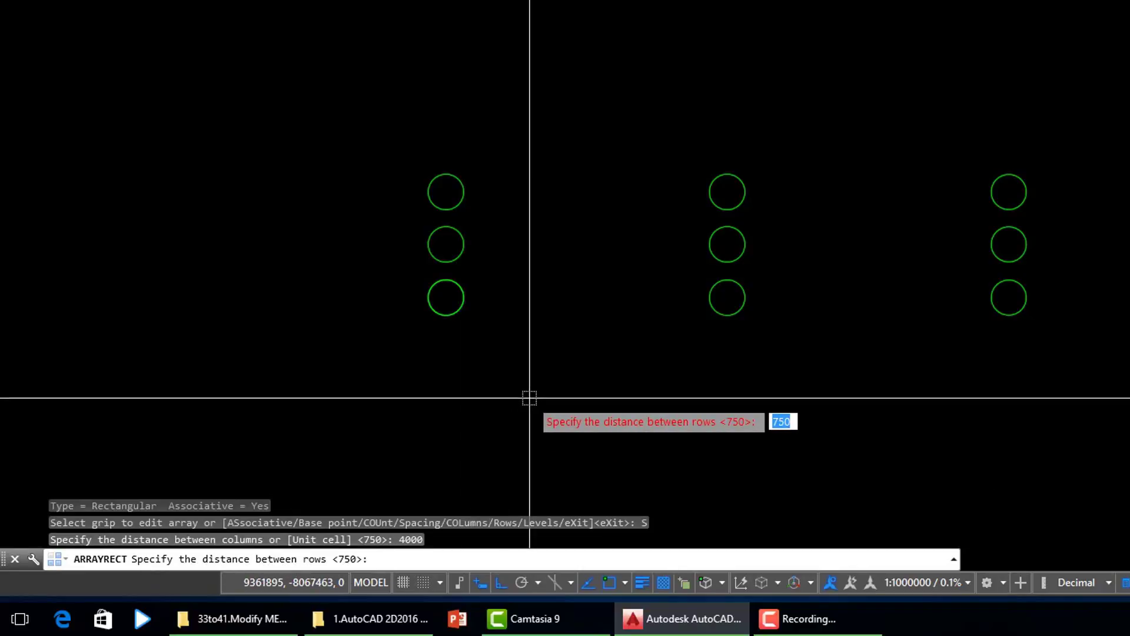
{"action": "type", "text": "3"}
{"action": "type", "text": "0"}
{"action": "key", "text": "BackSpace"}
{"action": "type", "text": "500"}
{"action": "key", "text": "Return"}
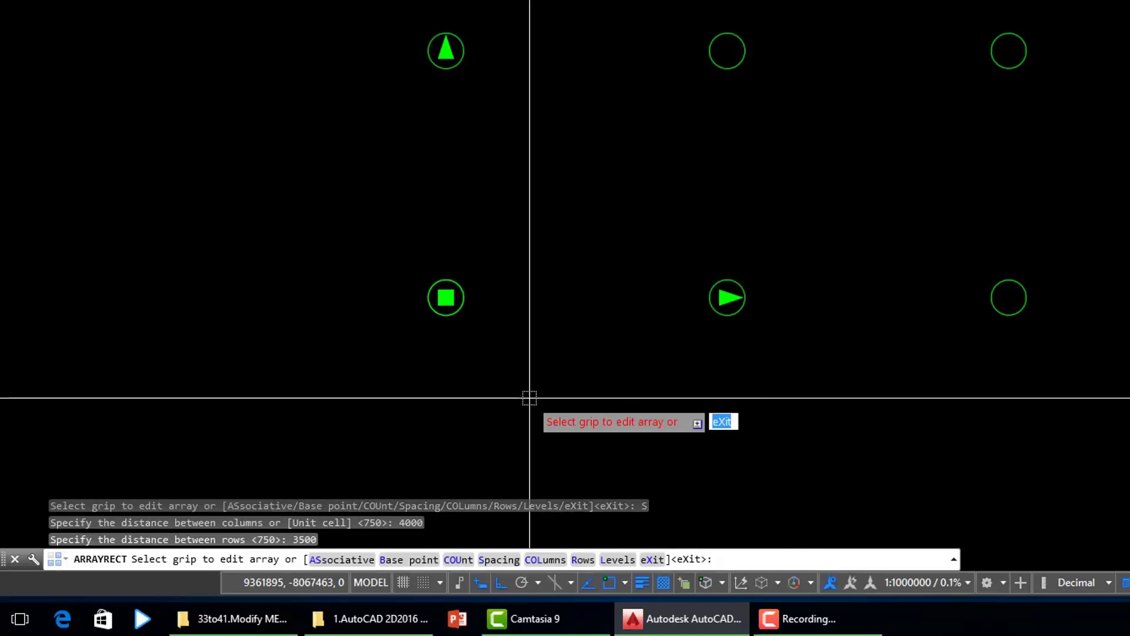
{"action": "scroll", "coordinate": [165, 394], "scroll_direction": "down", "scroll_amount": 6}
{"action": "scroll", "coordinate": [307, 361], "scroll_direction": "up", "scroll_amount": 2}
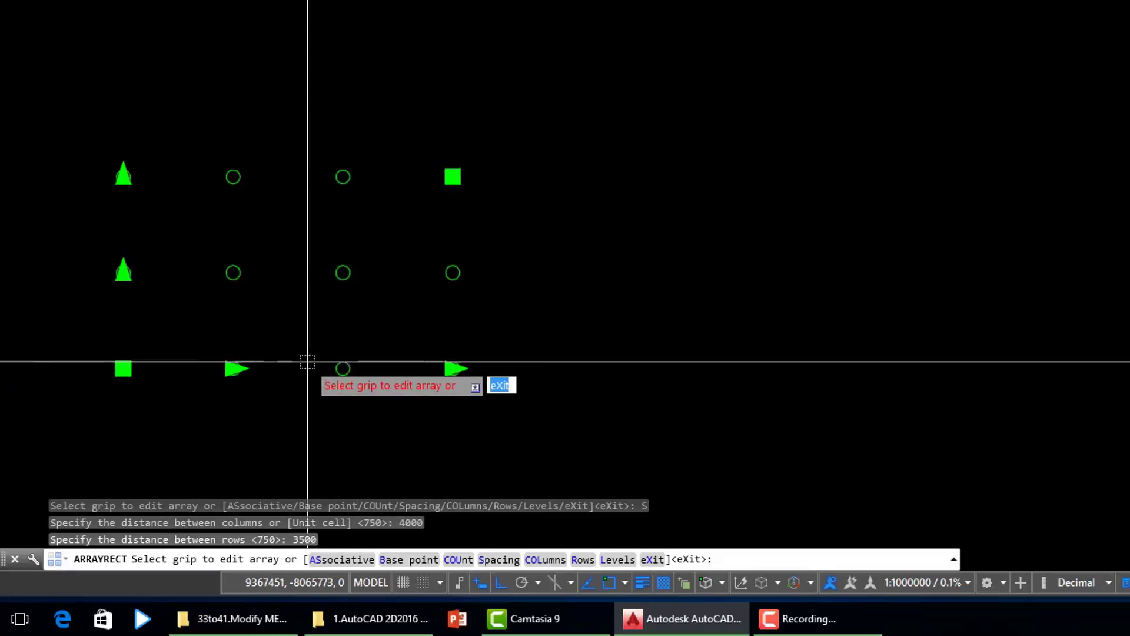
{"action": "scroll", "coordinate": [308, 361], "scroll_direction": "up", "scroll_amount": 2}
{"action": "middle_click_drag", "start_coordinate": [320, 411], "coordinate": [578, 379]}
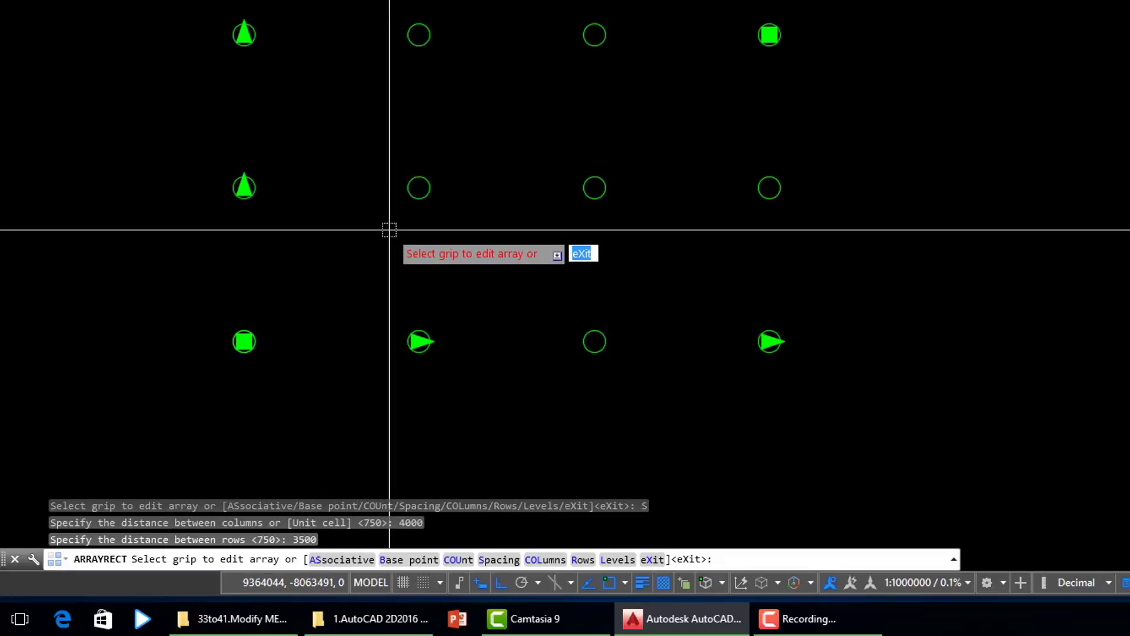
{"action": "key", "text": "Escape"}
{"action": "middle_click_drag", "start_coordinate": [449, 293], "coordinate": [455, 266]}
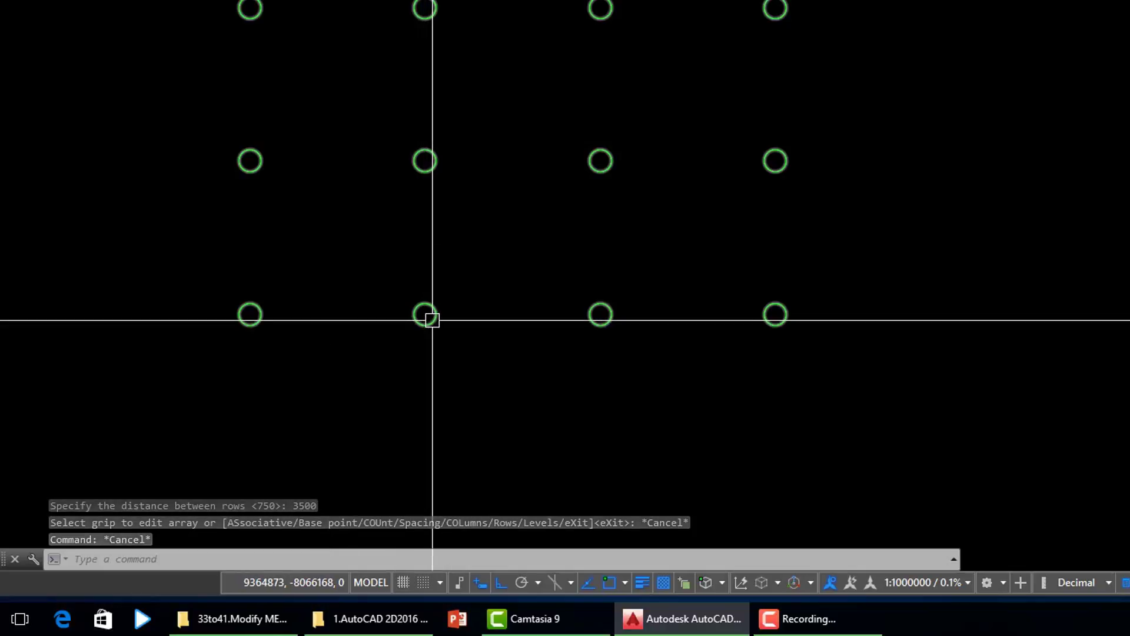
{"action": "scroll", "coordinate": [432, 319], "scroll_direction": "down", "scroll_amount": 2}
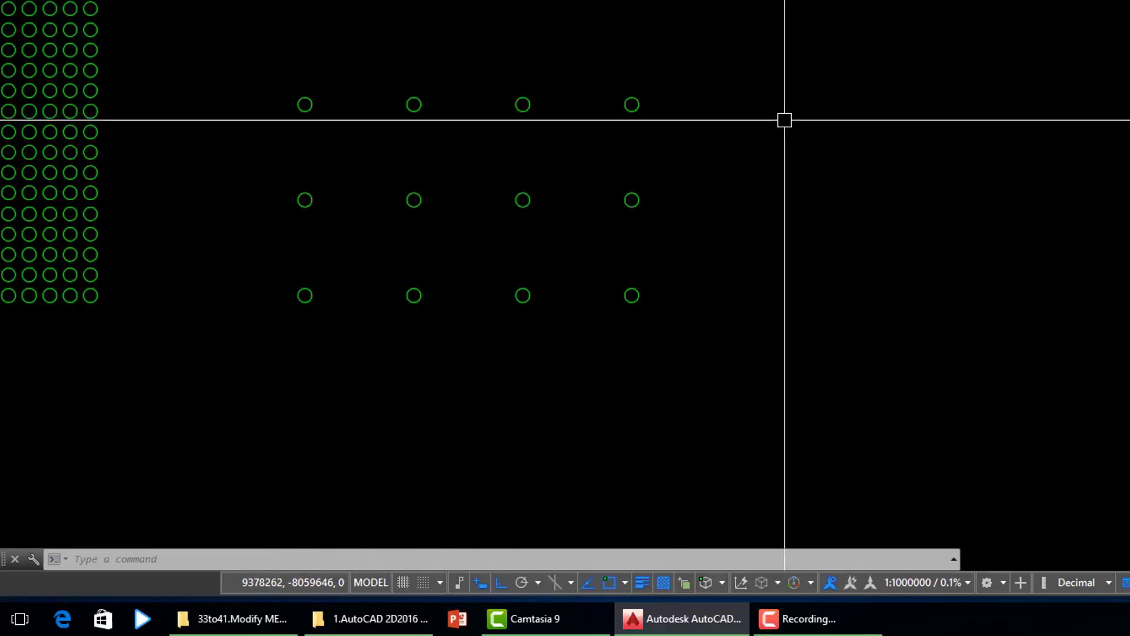